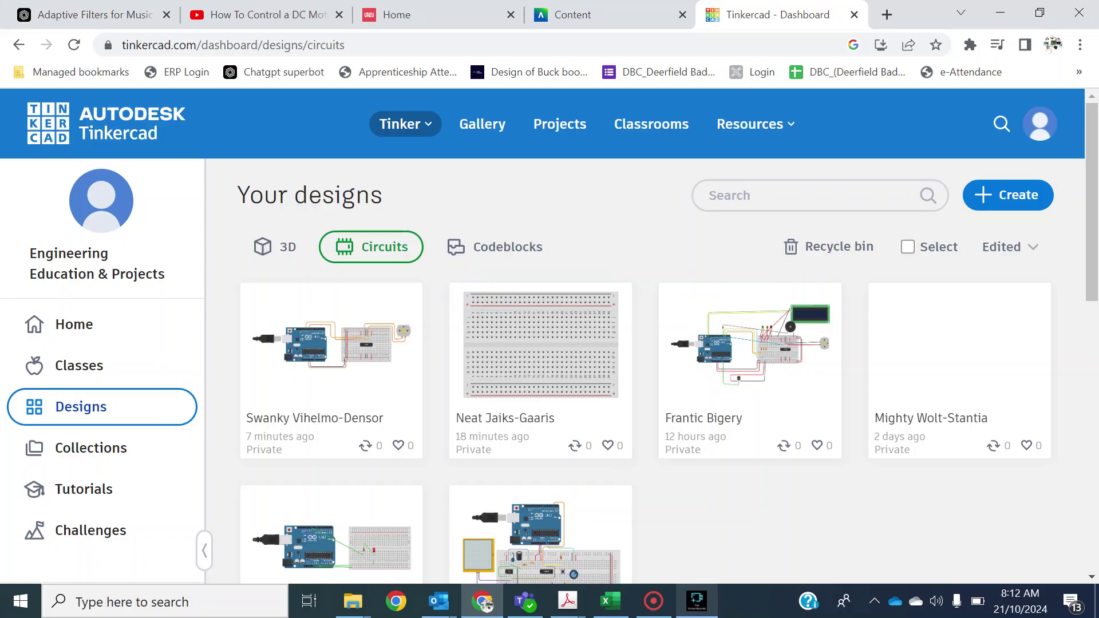
# - Create a new Circuits design from the account menu, opening the empty 'Amazing Waasa' circuit
pyautogui.click(1039, 124)
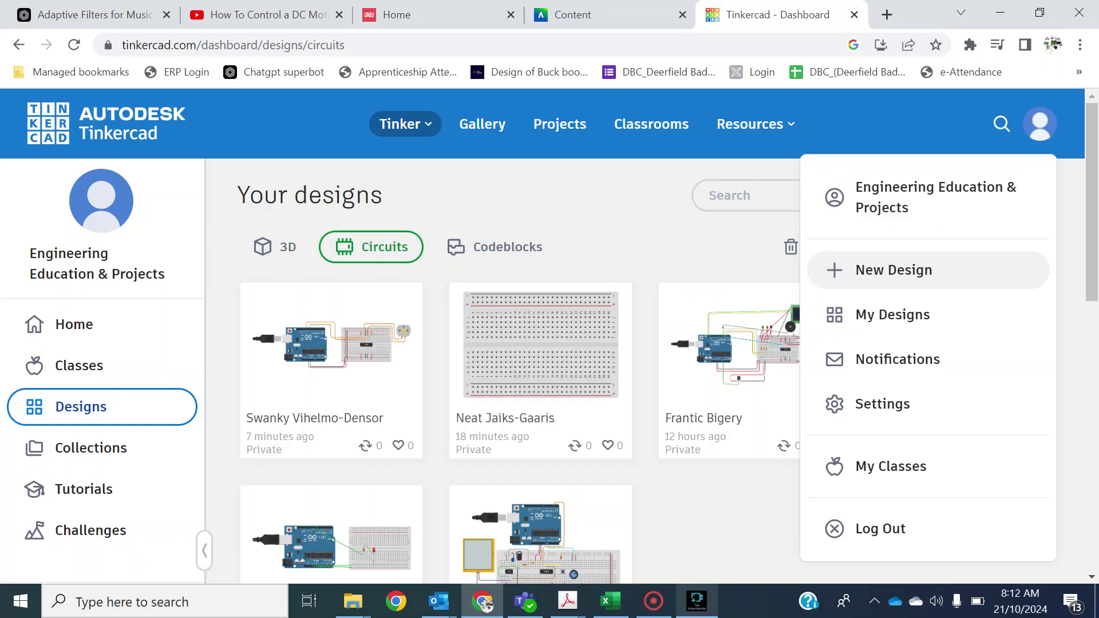
pyautogui.click(893, 270)
pyautogui.press('Left')
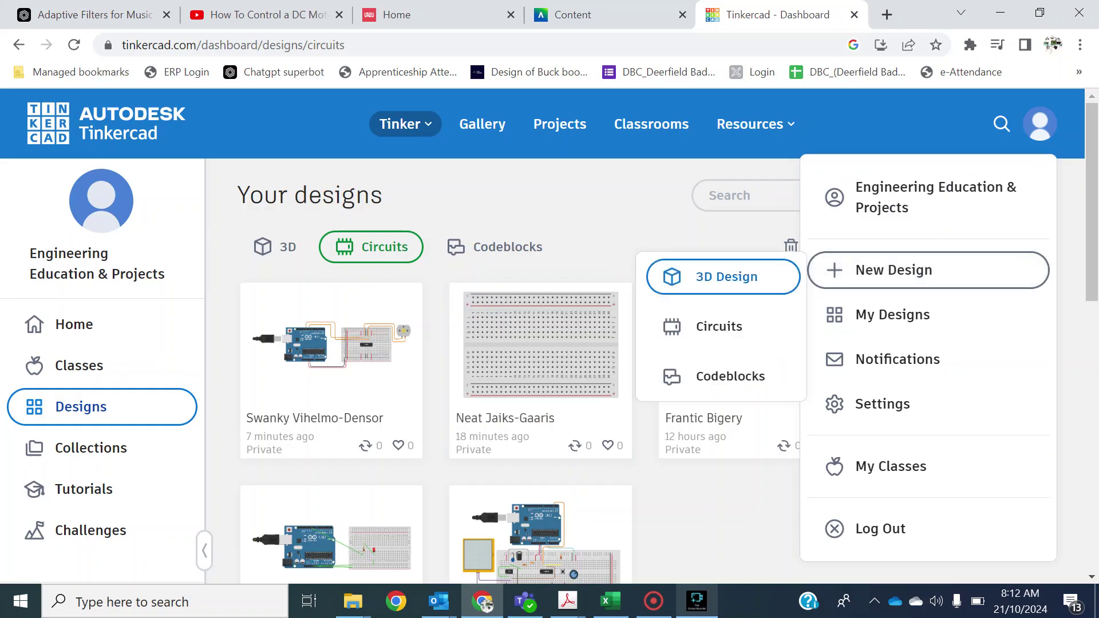
pyautogui.press('Up')
pyautogui.press('Up')
pyautogui.press('Up')
pyautogui.press('Down')
pyautogui.press('Down')
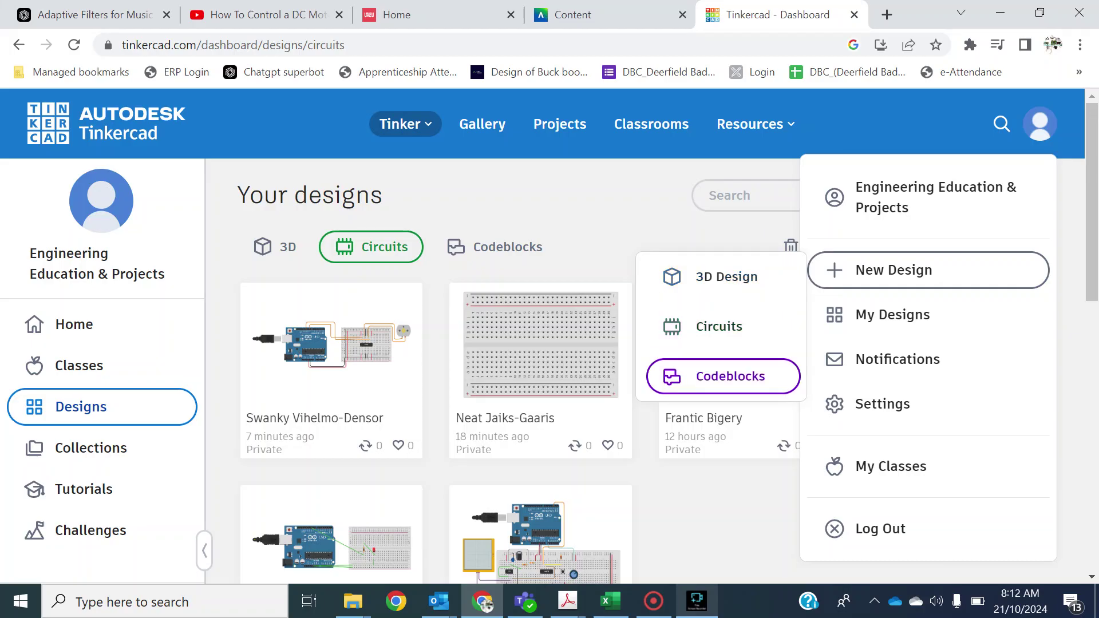
pyautogui.press('Up')
pyautogui.press('Return')
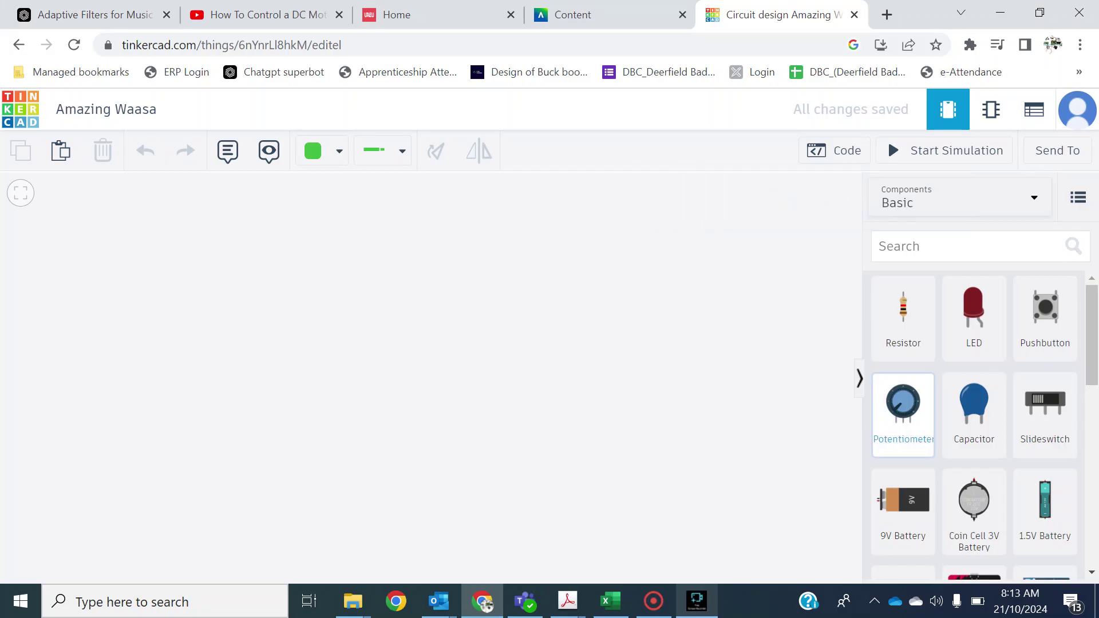
# - Place an Arduino Uno R3, a small breadboard to its right, and a DC motor above the breadboard
pyautogui.scroll(-3, 973, 492)
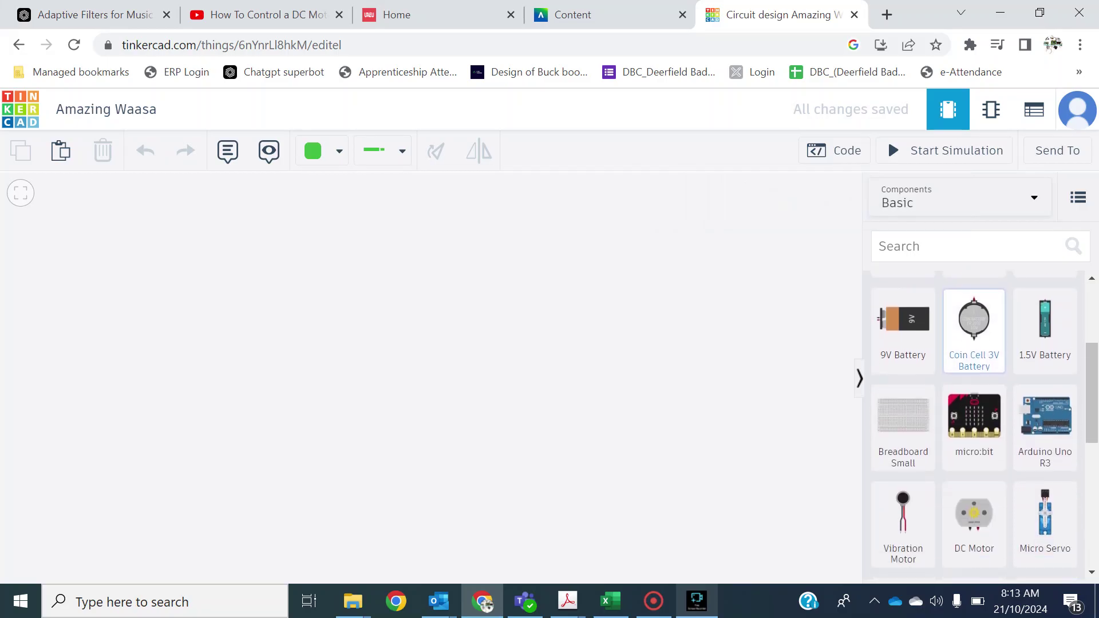
pyautogui.moveTo(1045, 426); pyautogui.dragTo(435, 392)
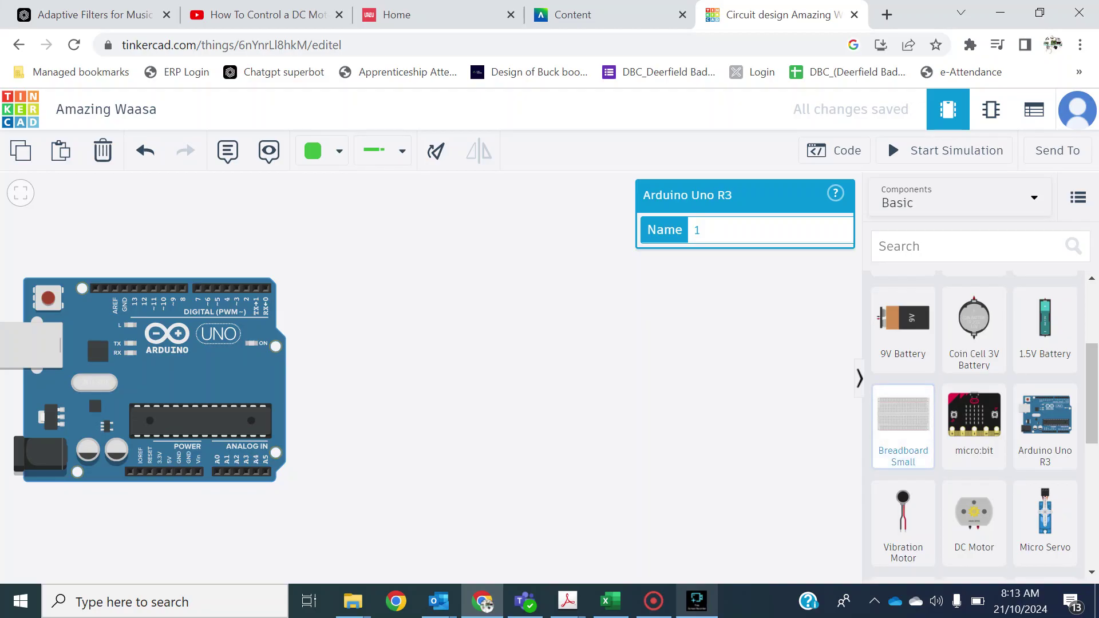
pyautogui.moveTo(903, 426); pyautogui.dragTo(572, 388)
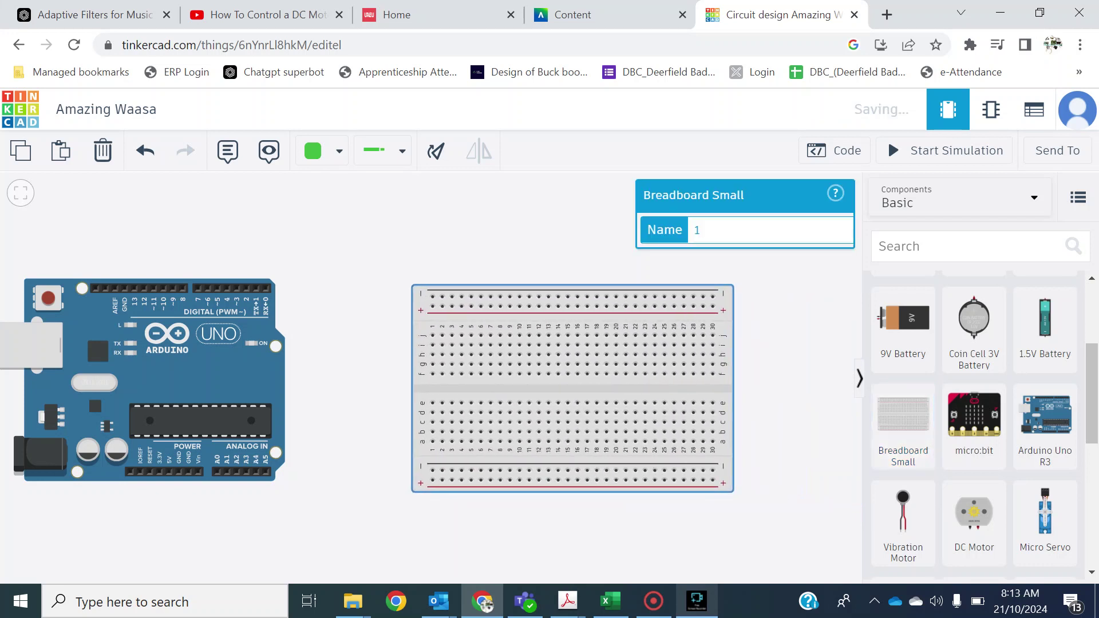
pyautogui.press('Escape')
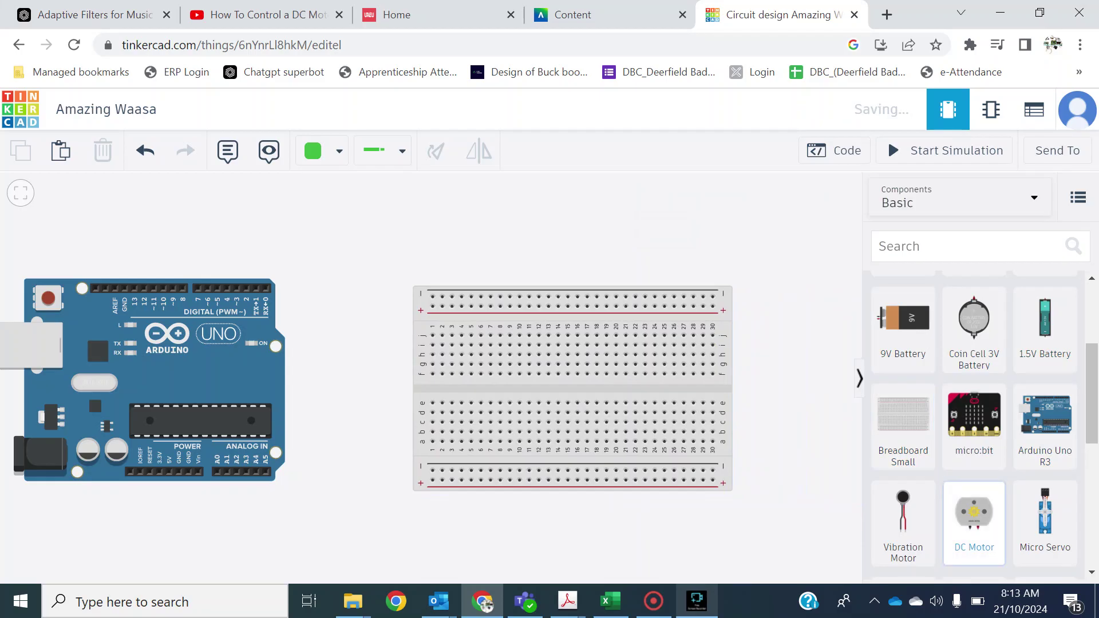
pyautogui.moveTo(974, 512); pyautogui.dragTo(606, 215)
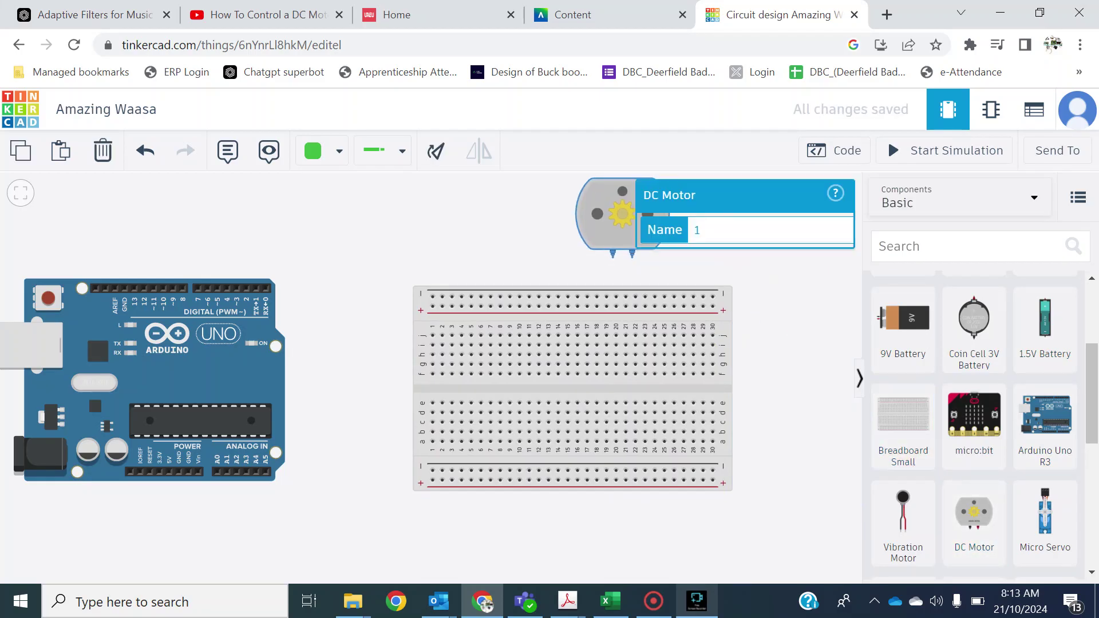
pyautogui.press('Escape')
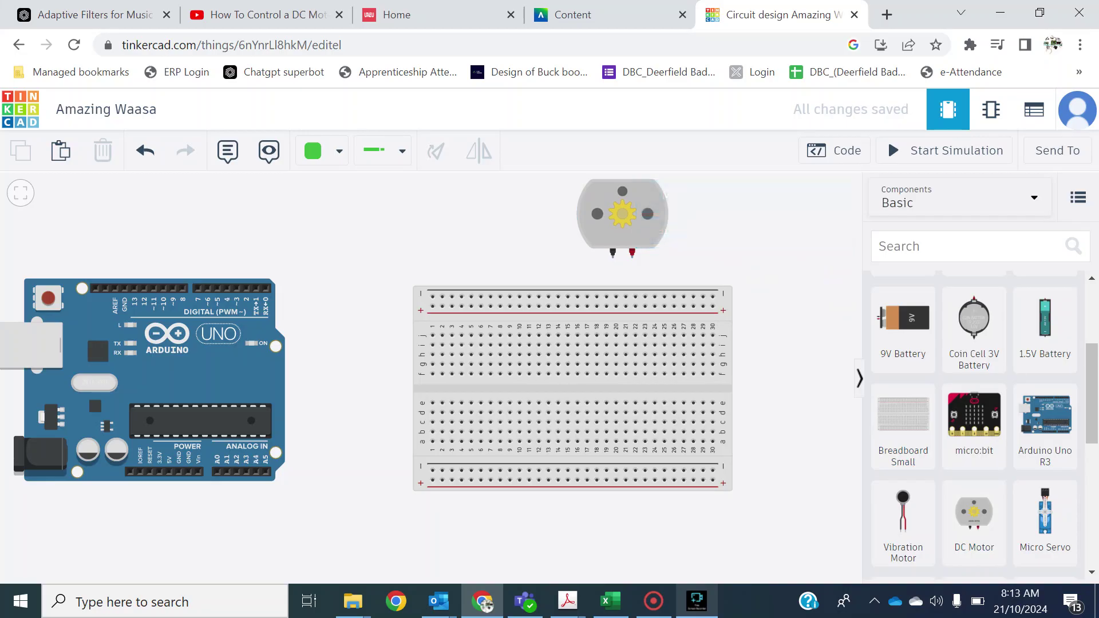
pyautogui.click(915, 246)
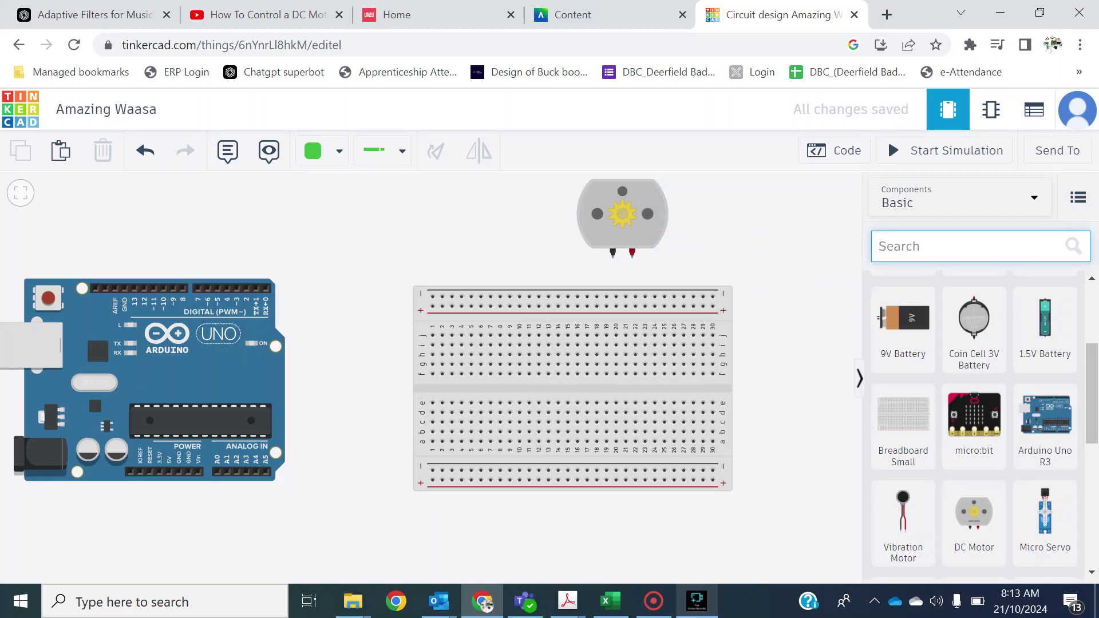
# - Search components for '293' and drop the L293D H-bridge driver across the breadboard's centre gap
pyautogui.write('293')
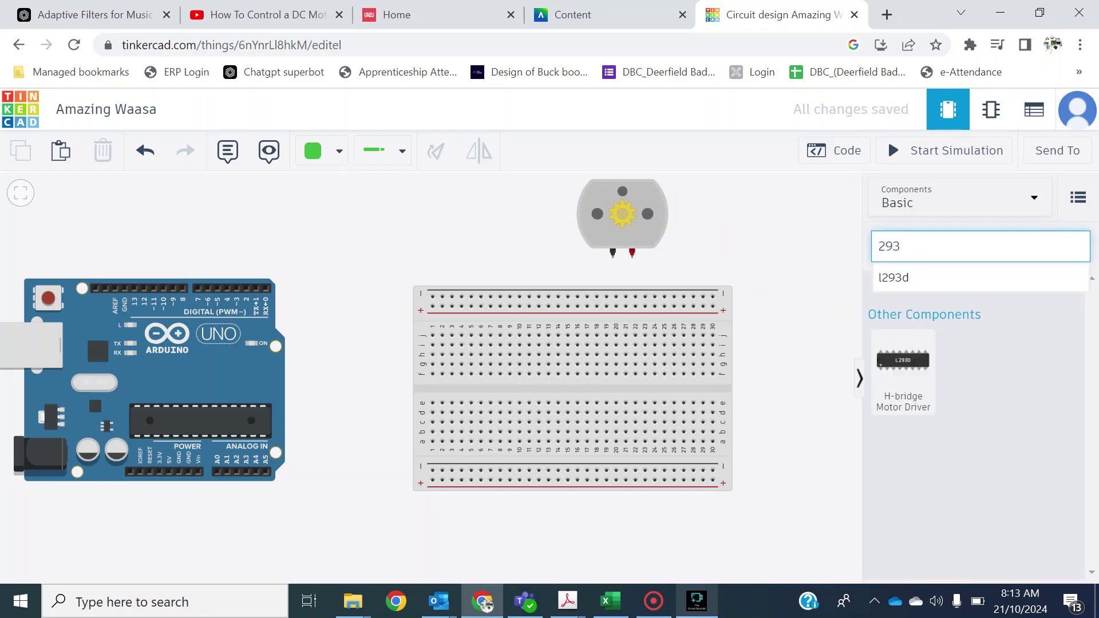
pyautogui.hotkey('shift', 'Tab')
pyautogui.press('space')
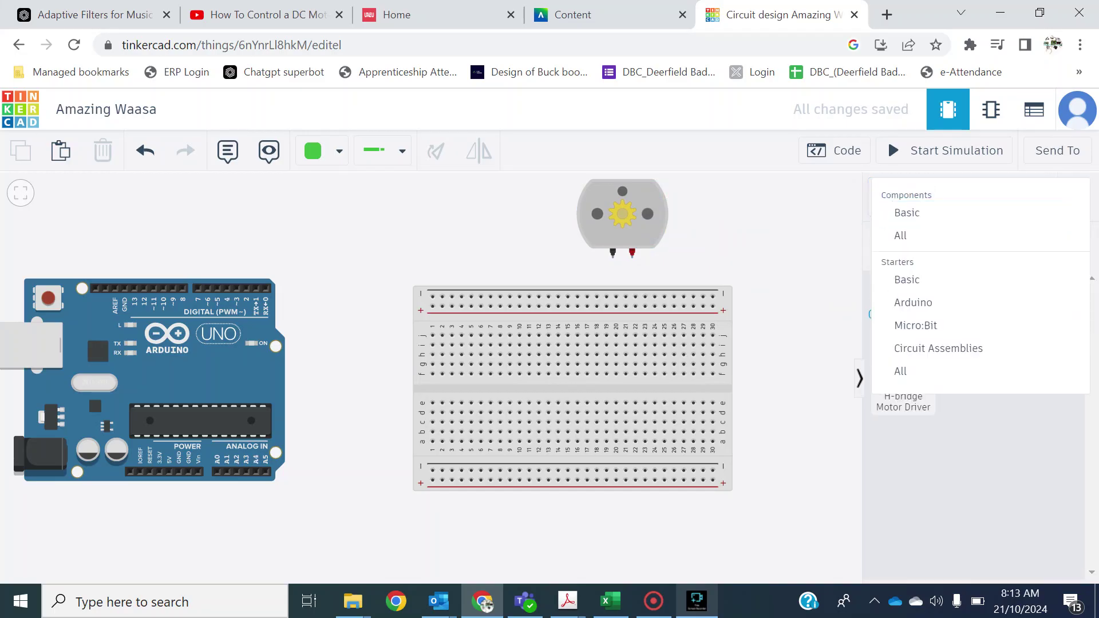
pyautogui.press('Escape')
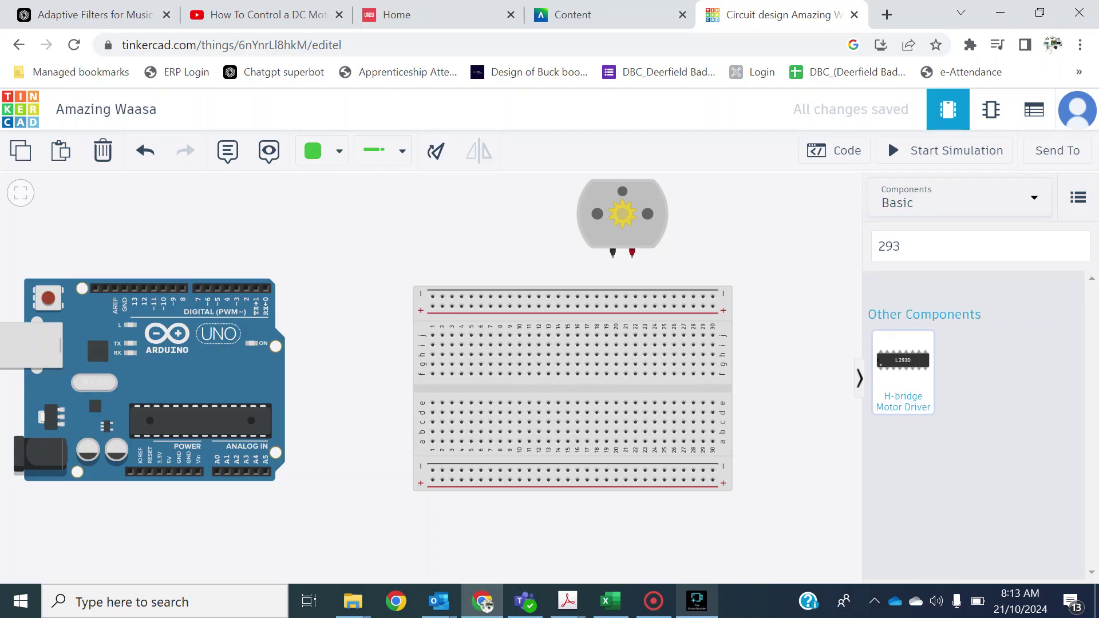
pyautogui.moveTo(903, 366); pyautogui.dragTo(572, 388)
pyautogui.press('Escape')
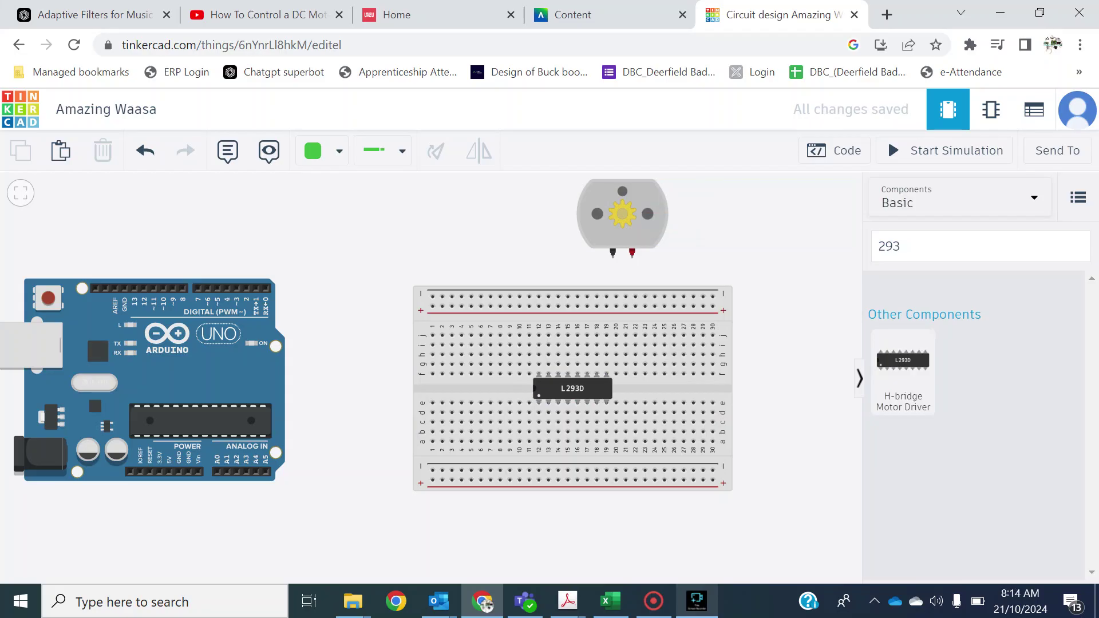
# - Wire Arduino GND to the lower breadboard rail and Arduino 5V to the lower + rail
pyautogui.click(179, 471)
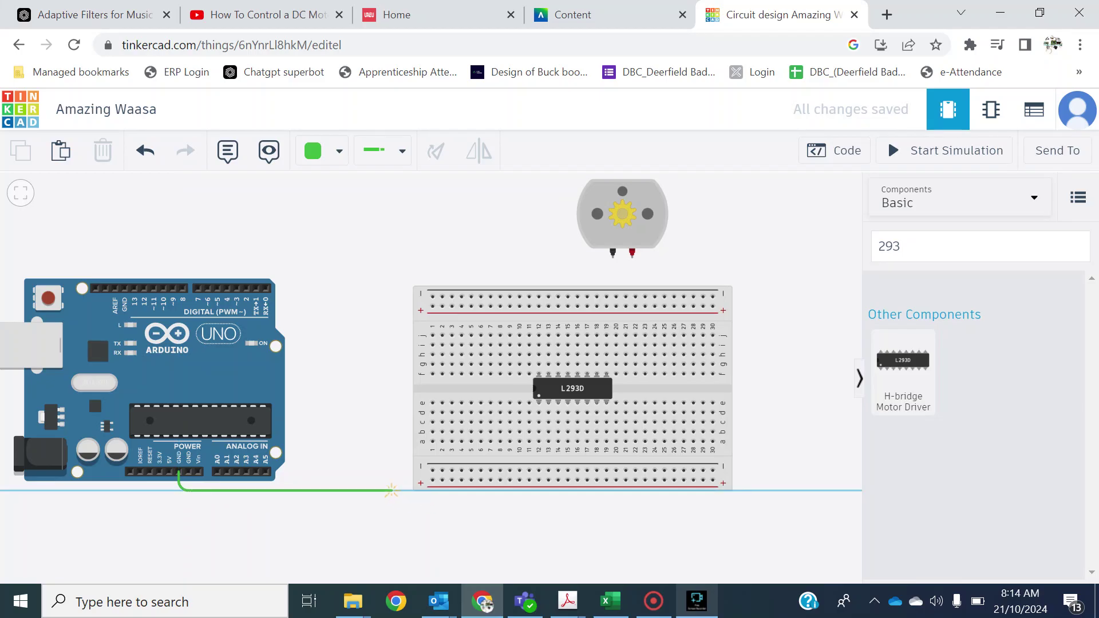
pyautogui.click(391, 489)
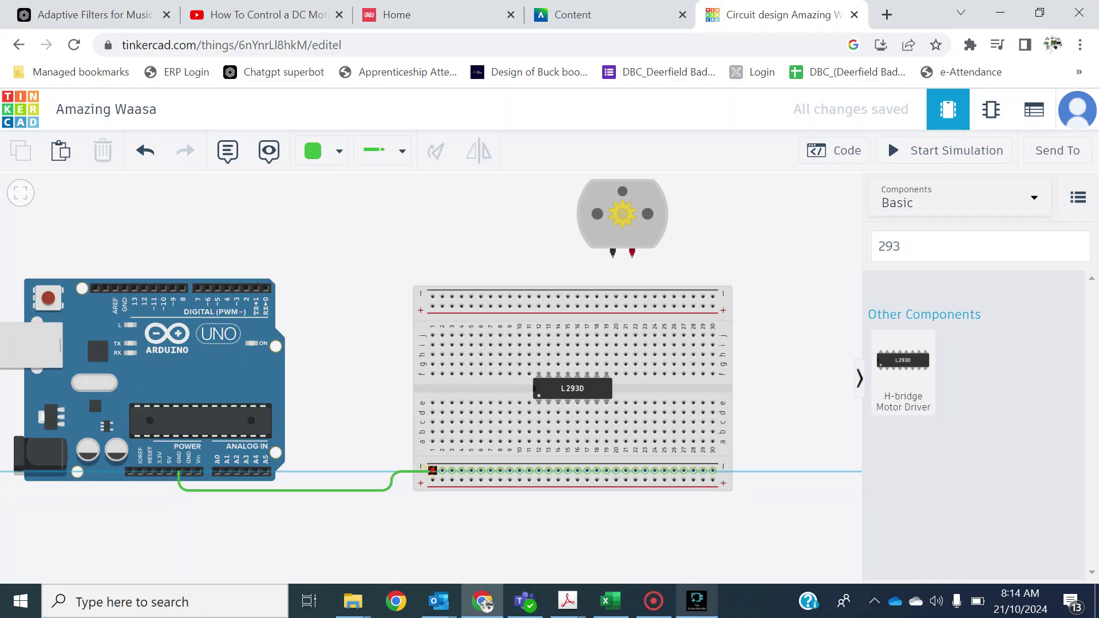
pyautogui.click(433, 471)
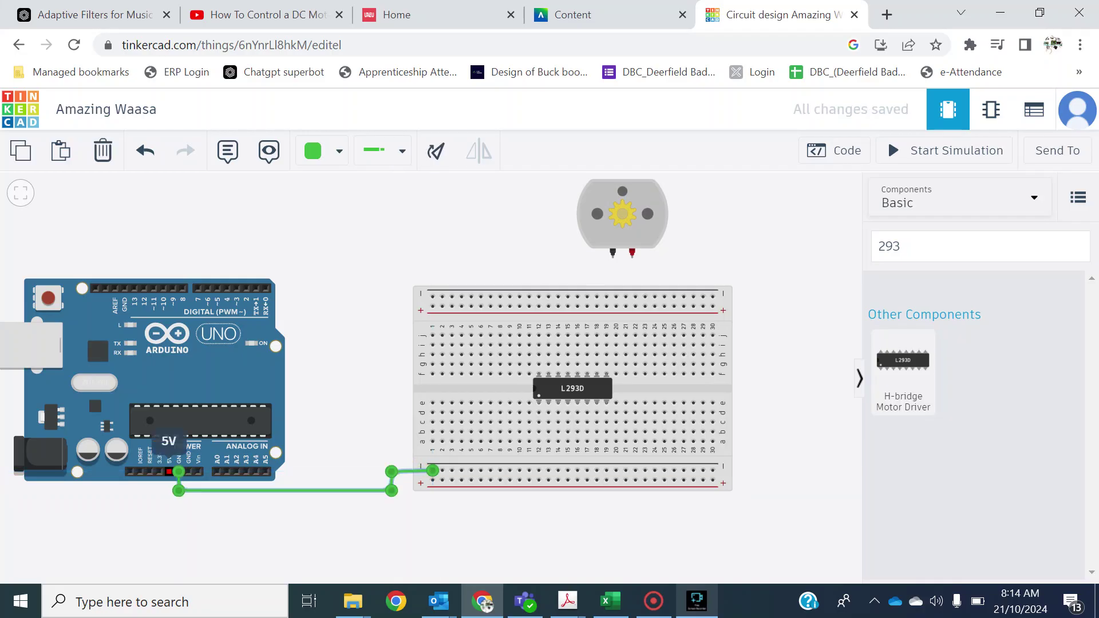
pyautogui.press('Escape')
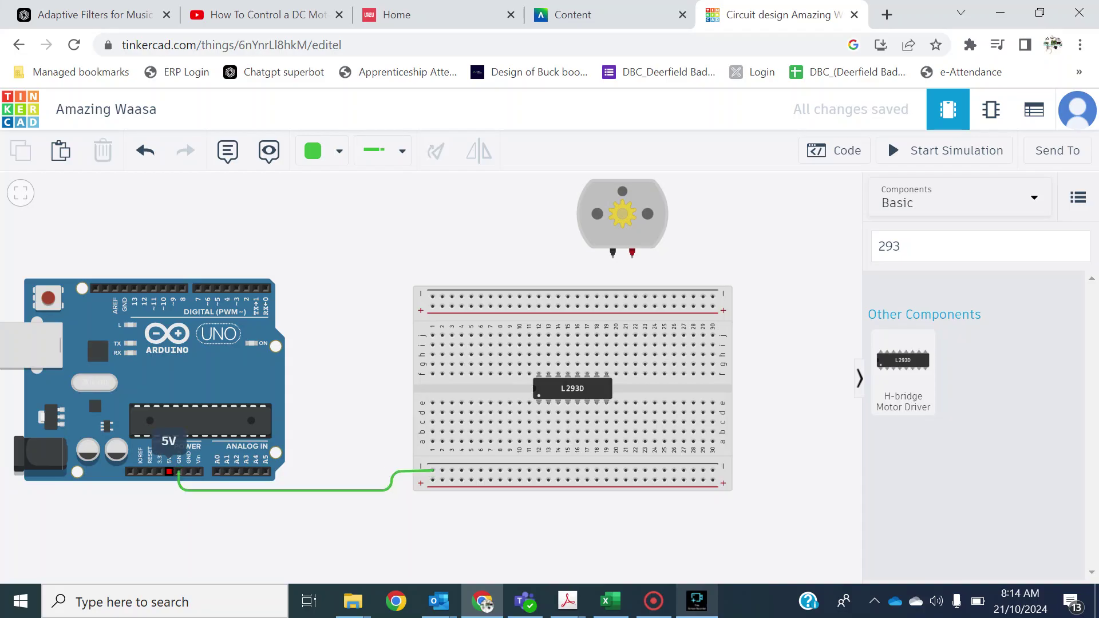
pyautogui.click(168, 471)
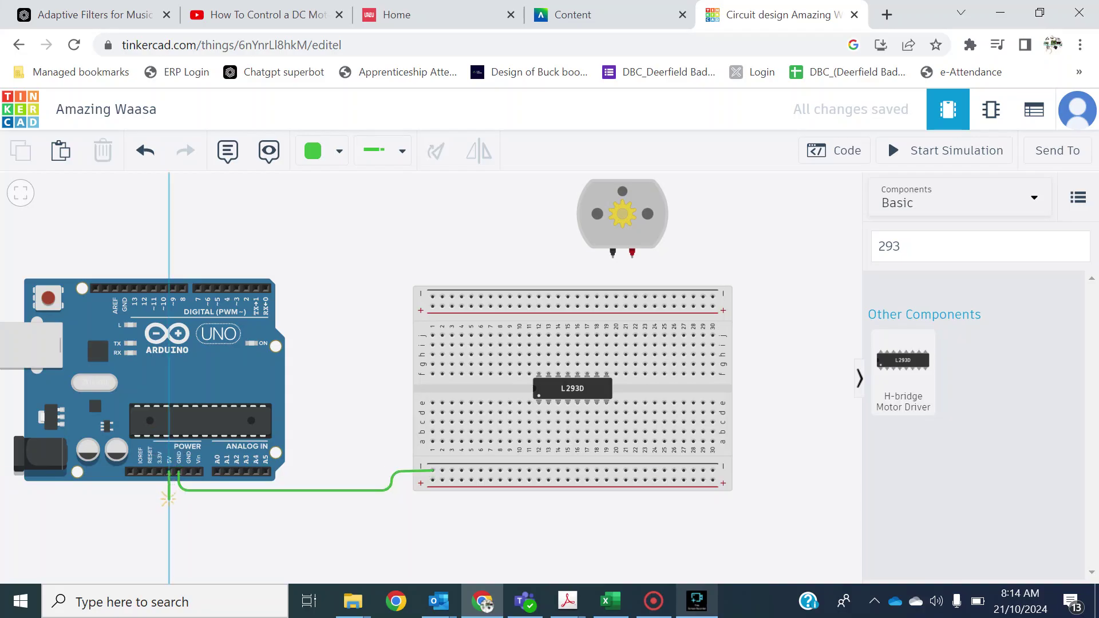
pyautogui.click(168, 499)
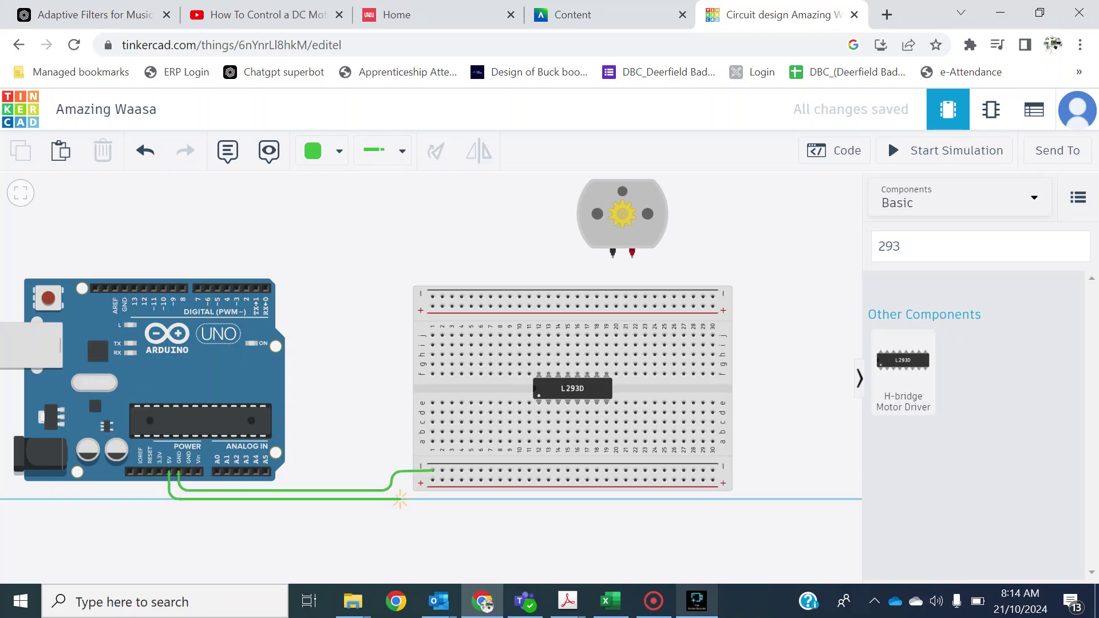
pyautogui.click(400, 499)
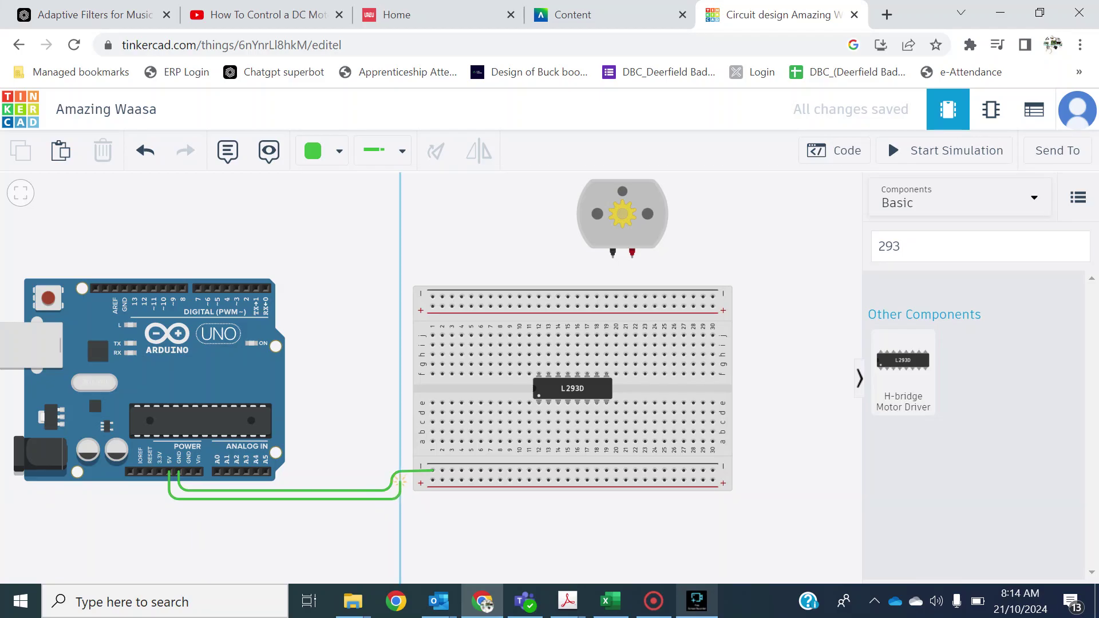
pyautogui.click(400, 483)
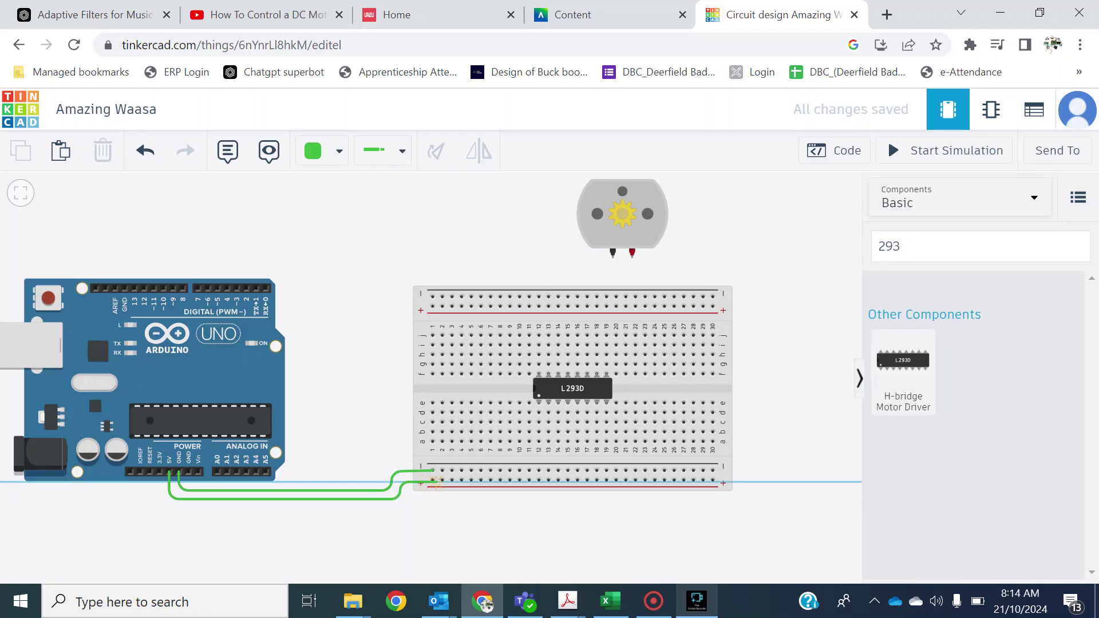
pyautogui.click(433, 482)
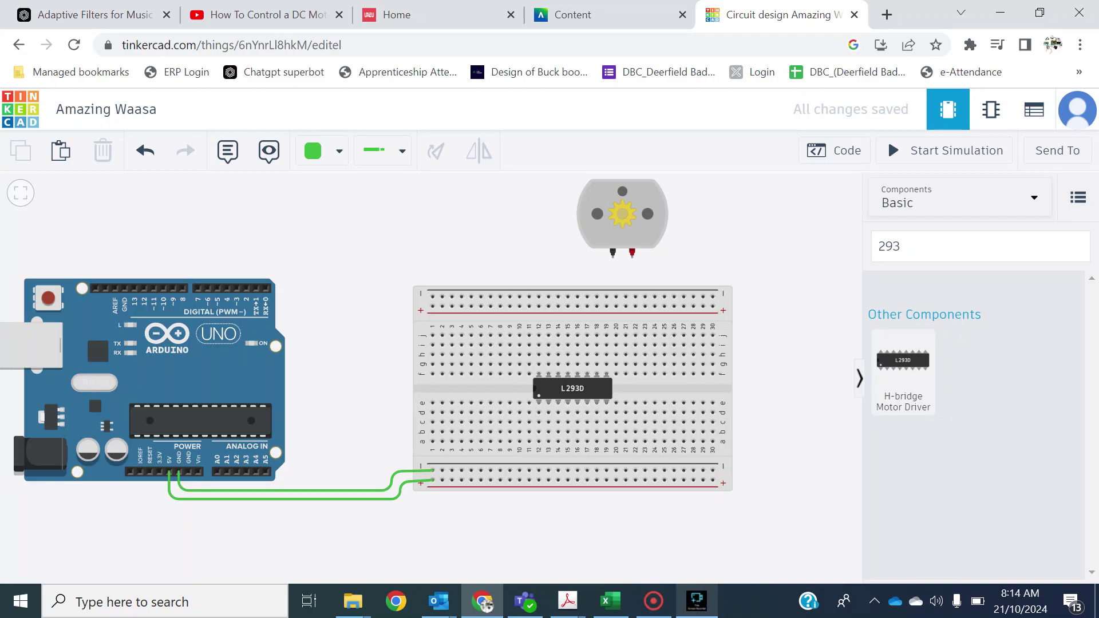
pyautogui.click(286, 491)
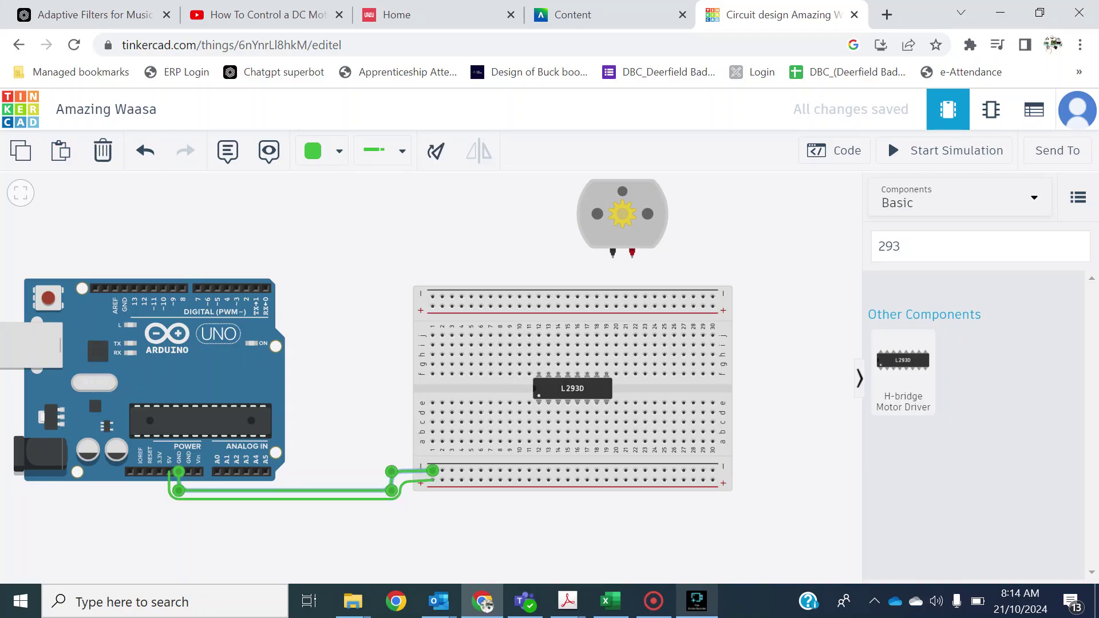
# - Colour the Arduino GND wire black and the 5V wire red
pyautogui.click(338, 151)
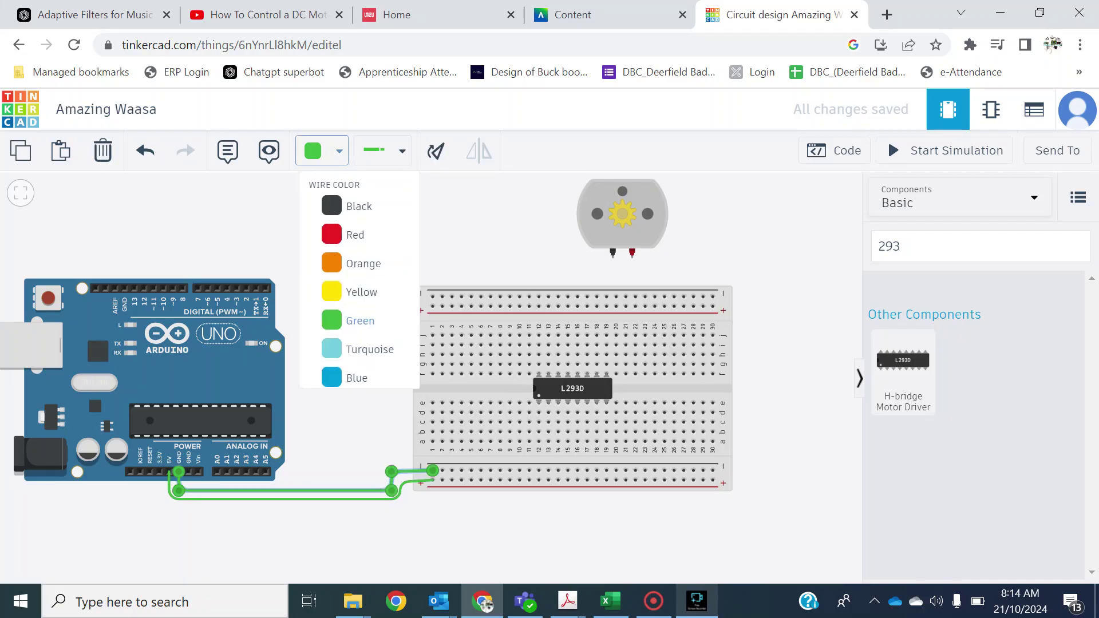
pyautogui.click(359, 210)
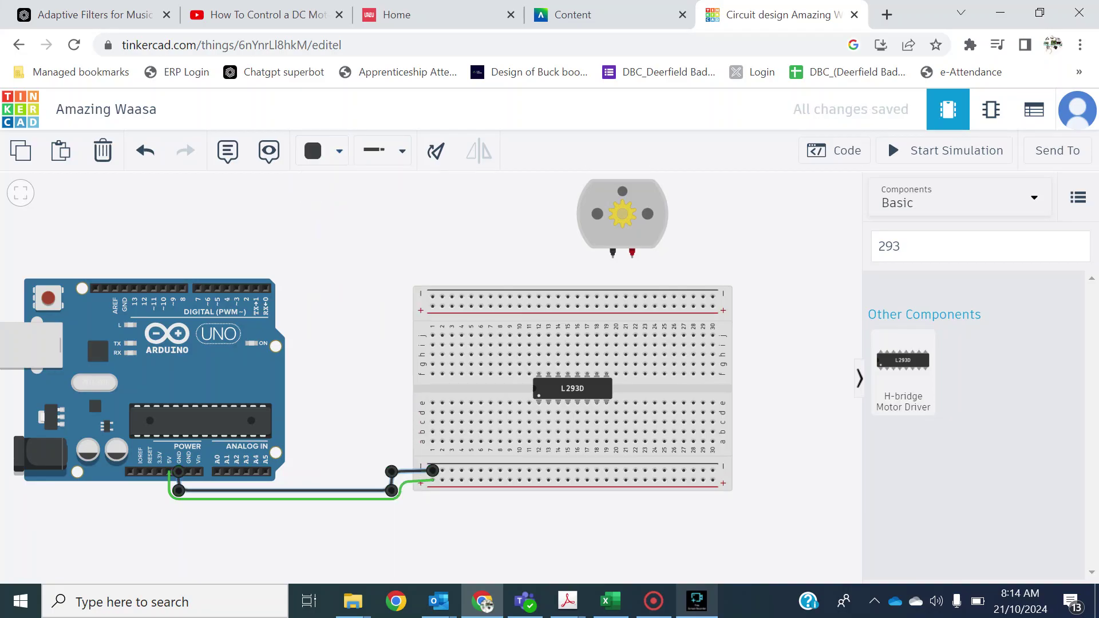
pyautogui.click(286, 497)
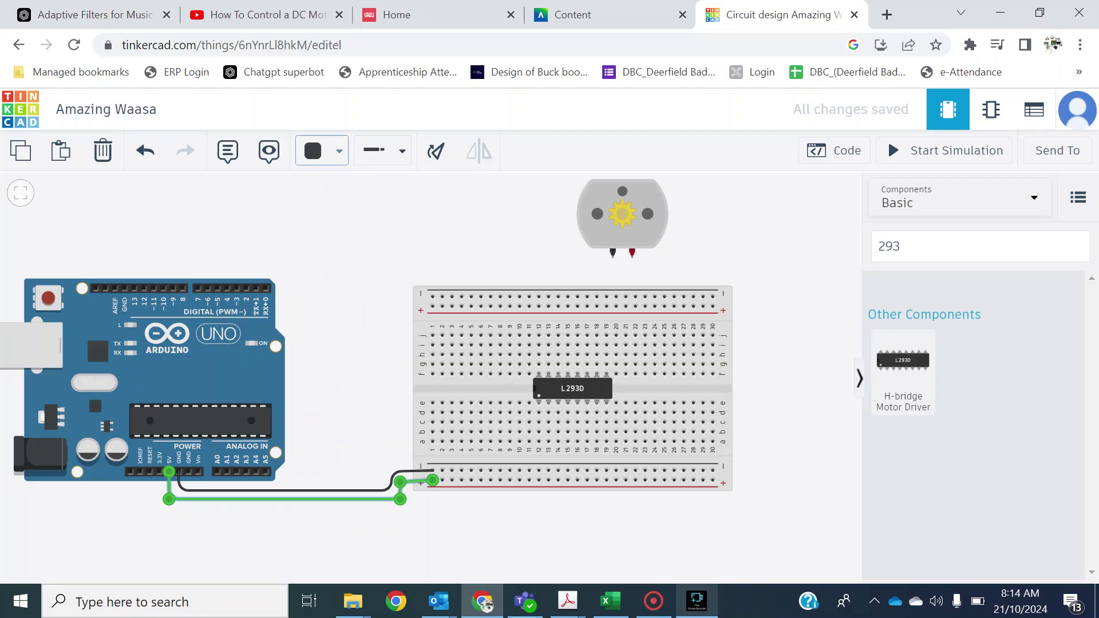
pyautogui.click(321, 151)
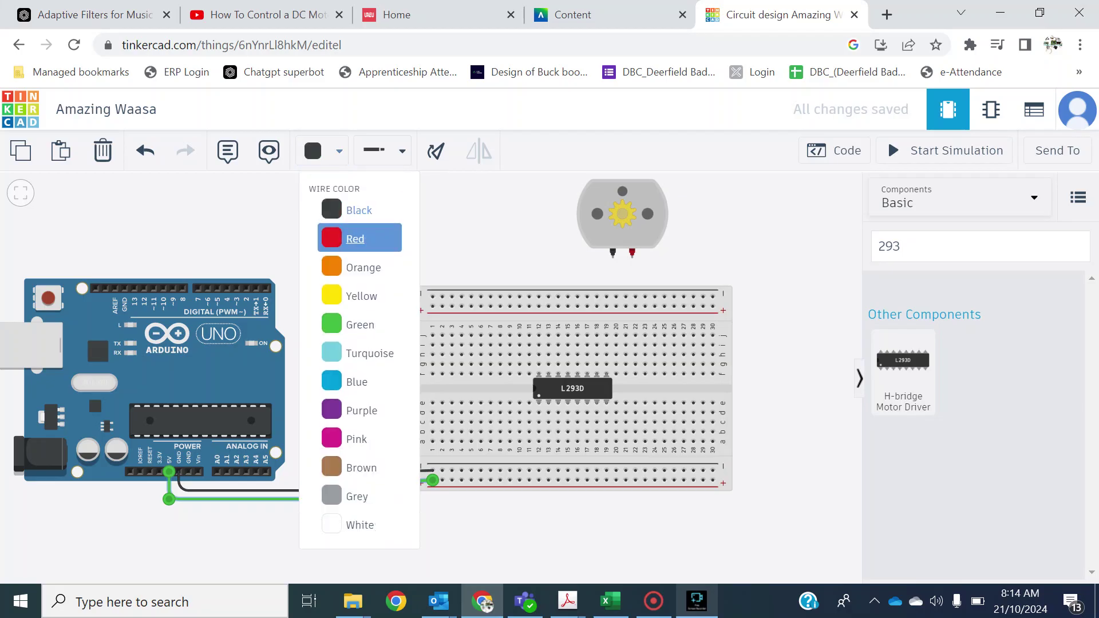
pyautogui.click(354, 238)
pyautogui.press('Escape')
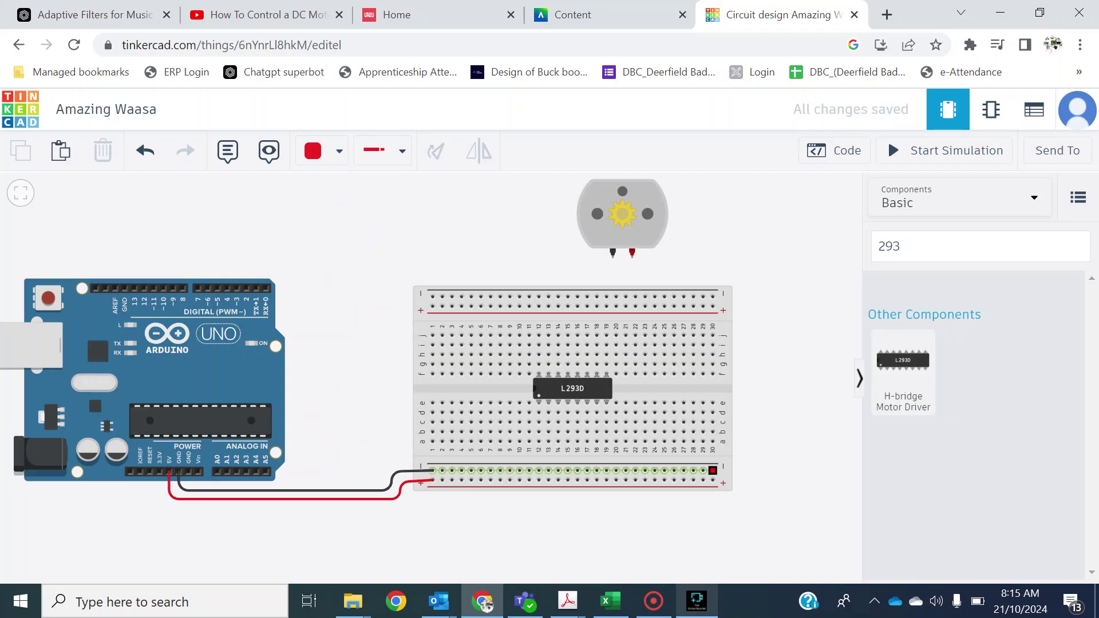
# - Jumper the lower power rails to the upper rails on the right, making the ground jumper black
pyautogui.click(713, 471)
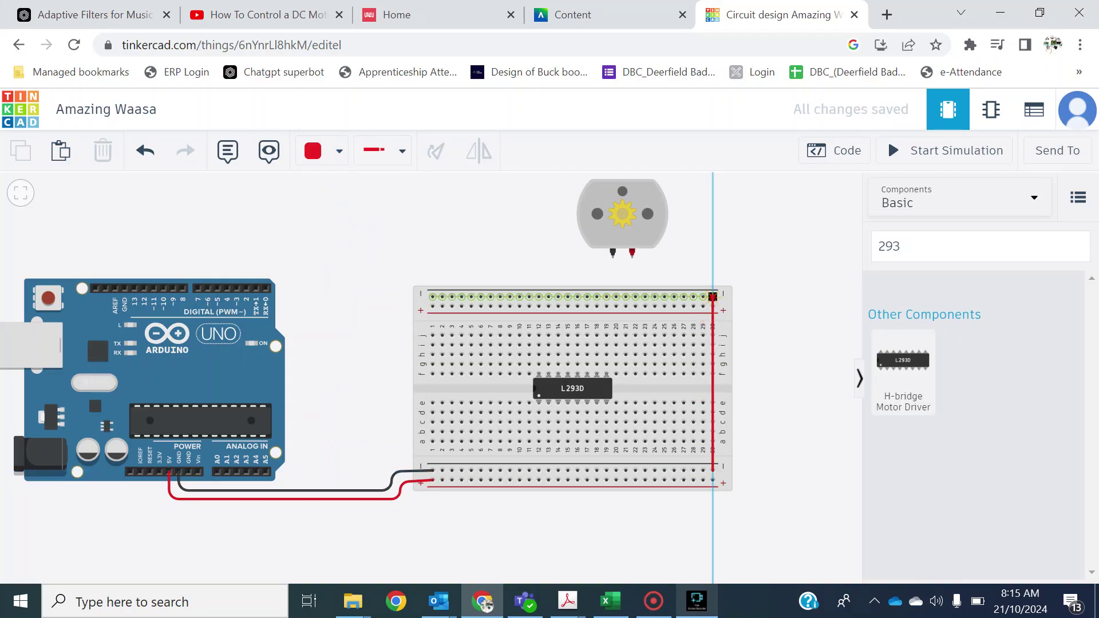
pyautogui.click(712, 296)
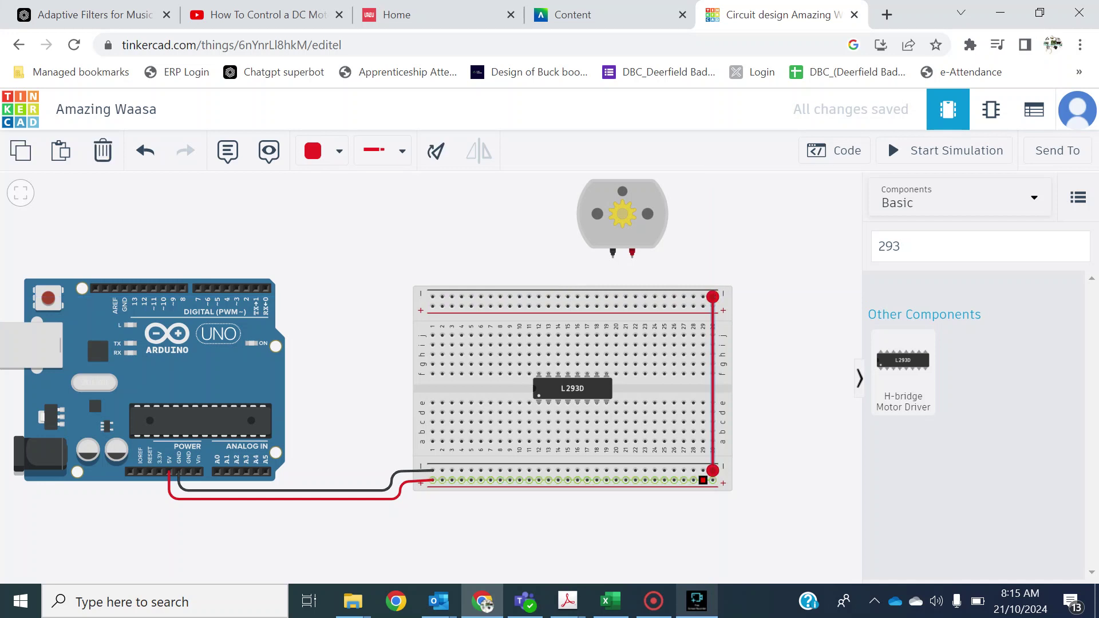
pyautogui.click(703, 480)
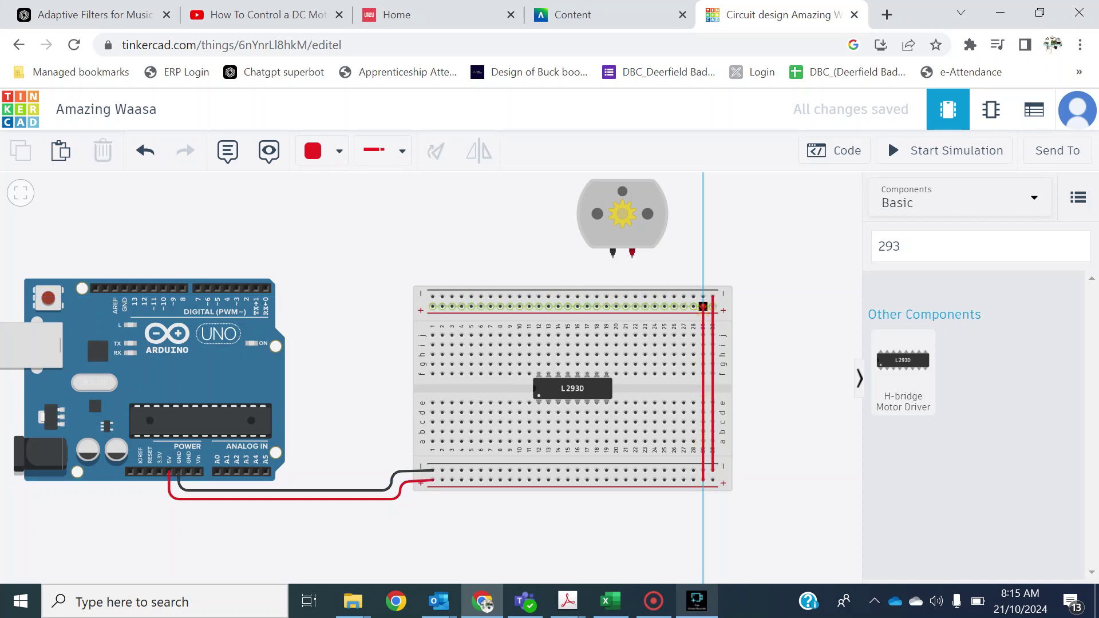
pyautogui.click(703, 307)
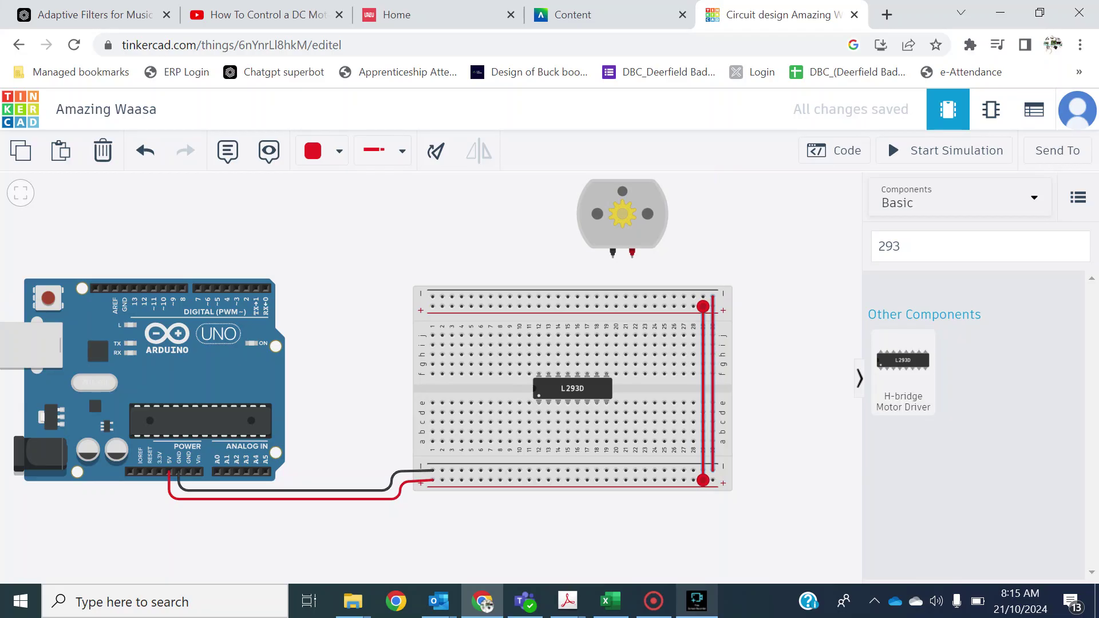
pyautogui.click(713, 390)
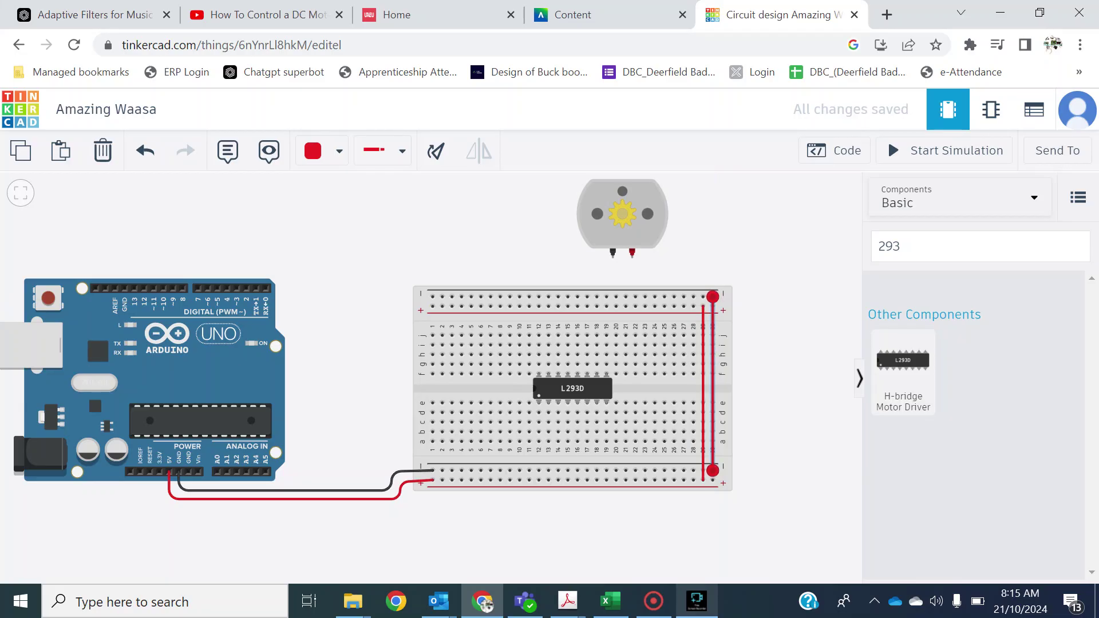
pyautogui.click(339, 150)
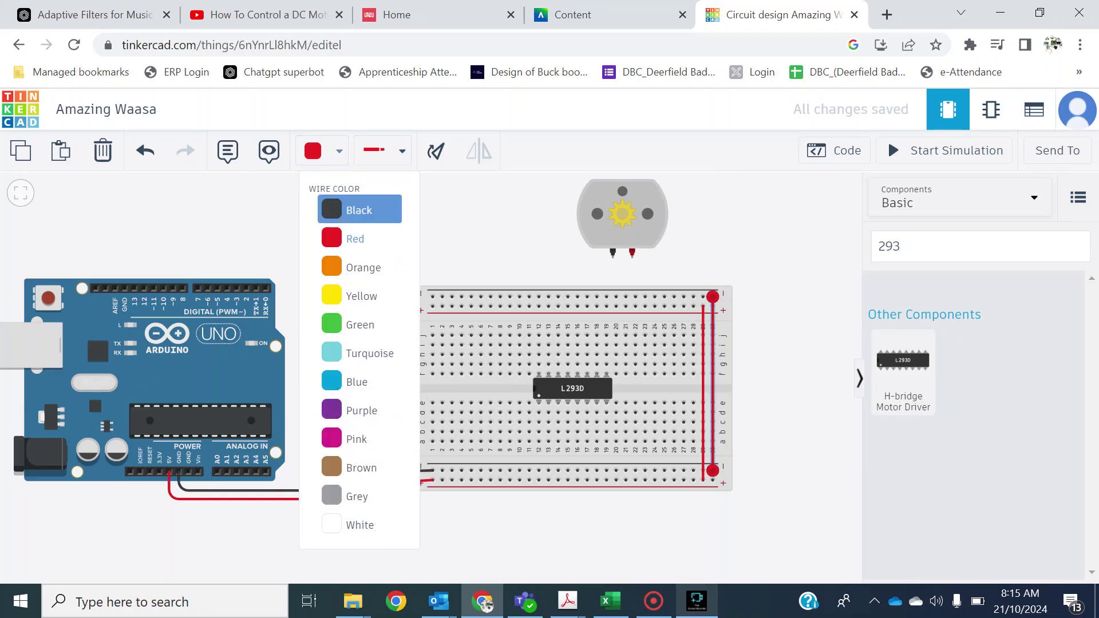
pyautogui.click(359, 210)
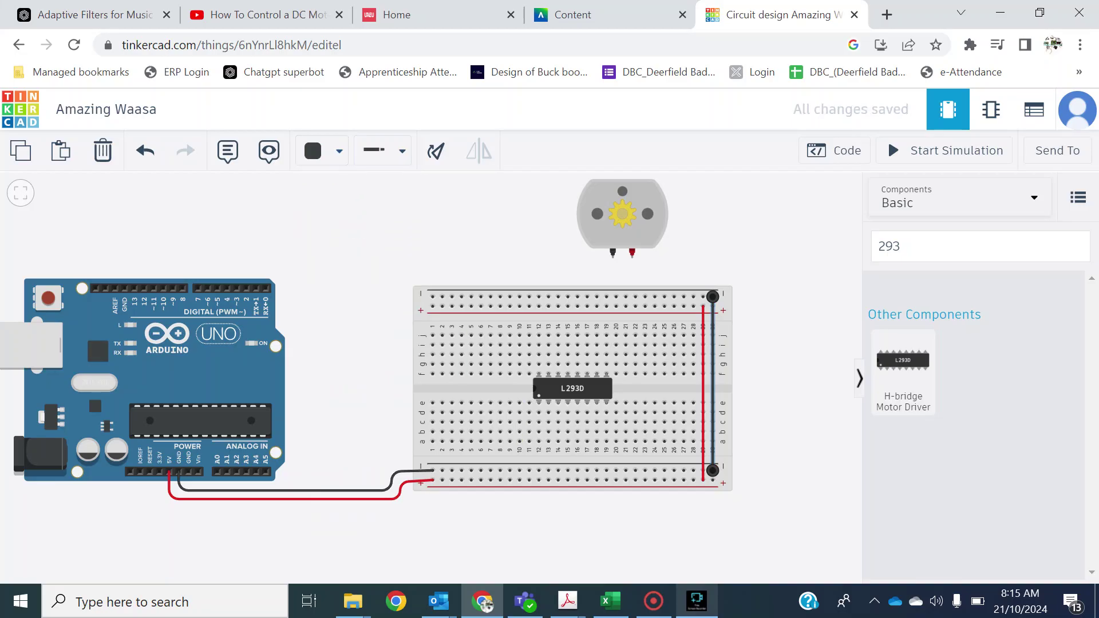
pyautogui.press('Escape')
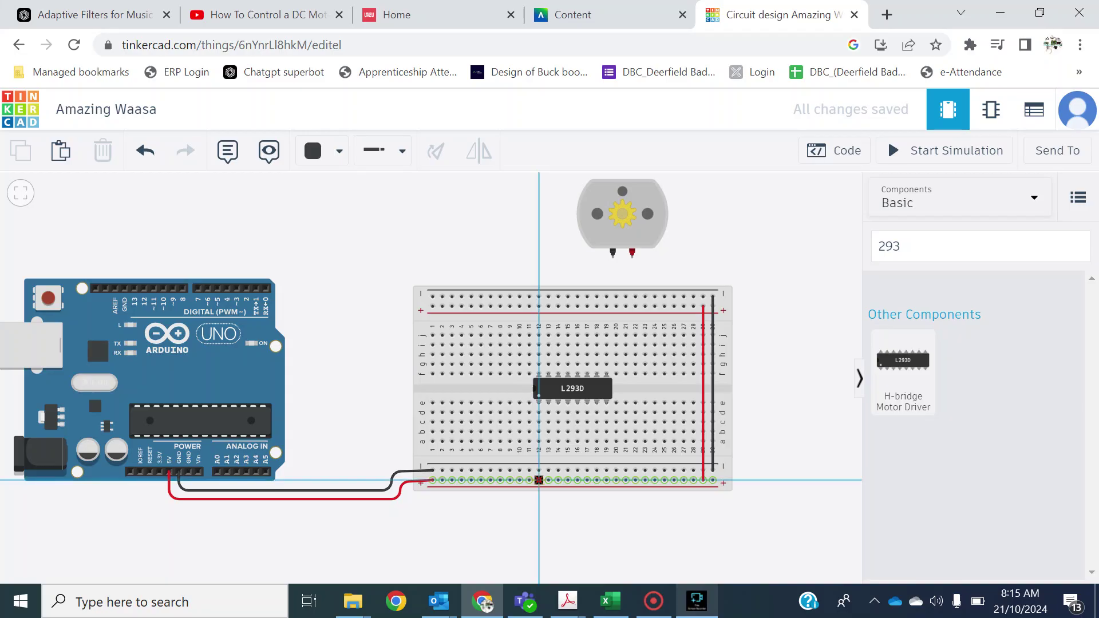
# - Run red wires from the rails to L293D columns 12 and 19 at rows a and j
pyautogui.click(539, 480)
pyautogui.click(539, 441)
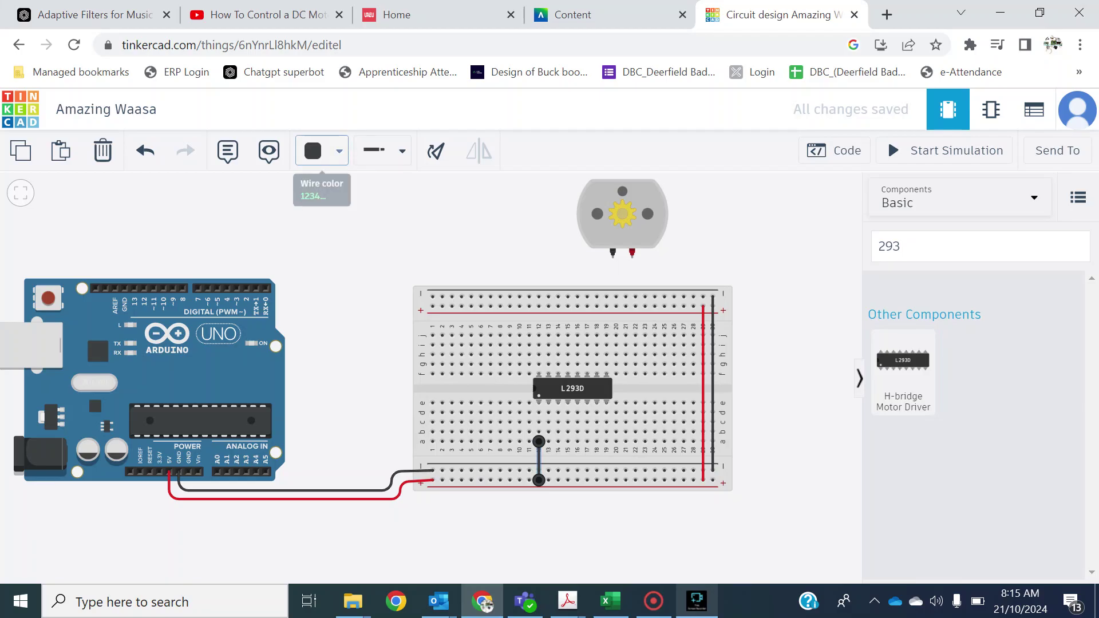
pyautogui.click(322, 151)
pyautogui.click(355, 236)
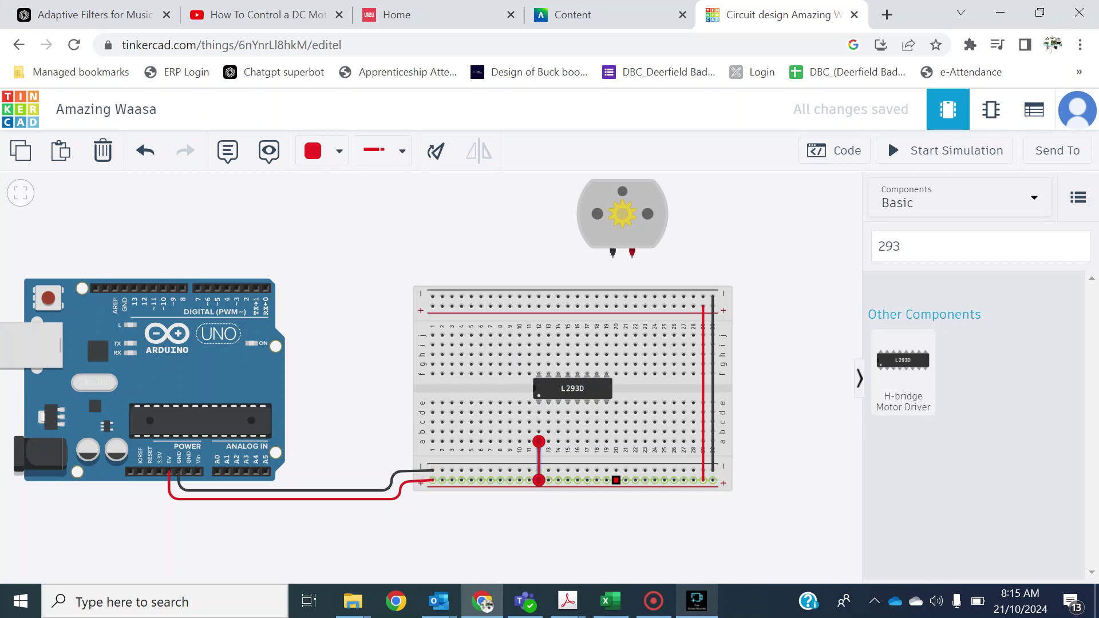
pyautogui.click(606, 480)
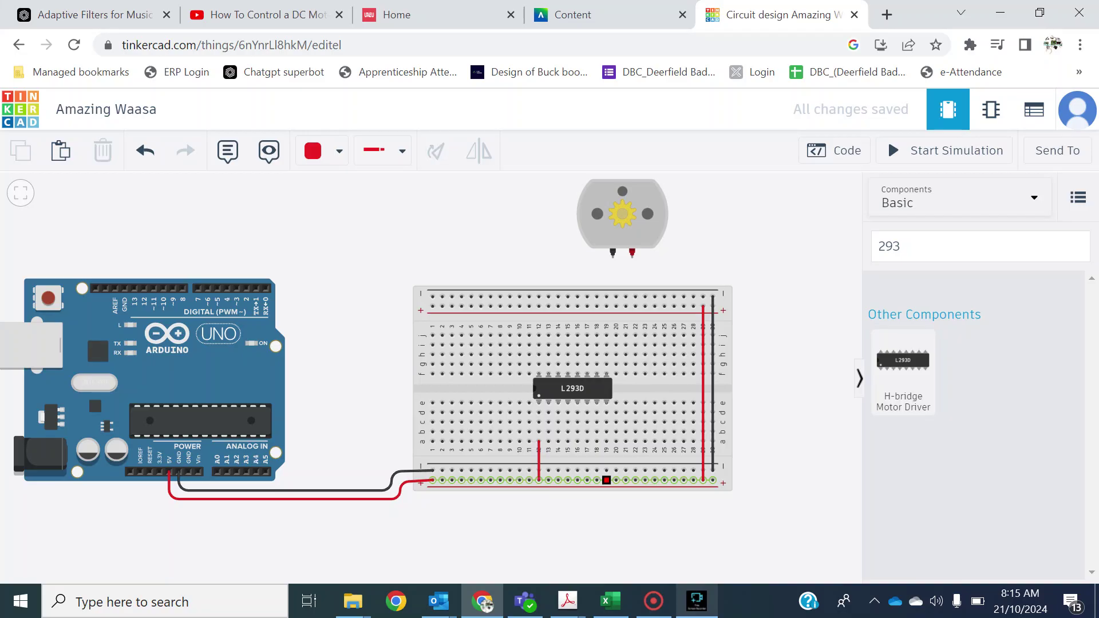
pyautogui.click(606, 442)
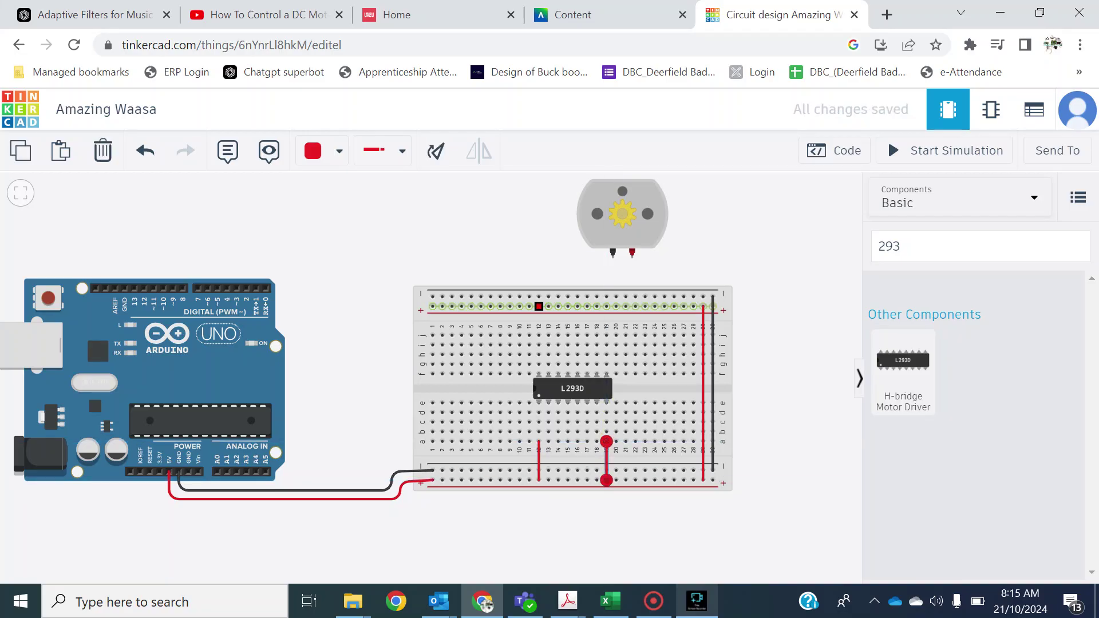
pyautogui.click(539, 306)
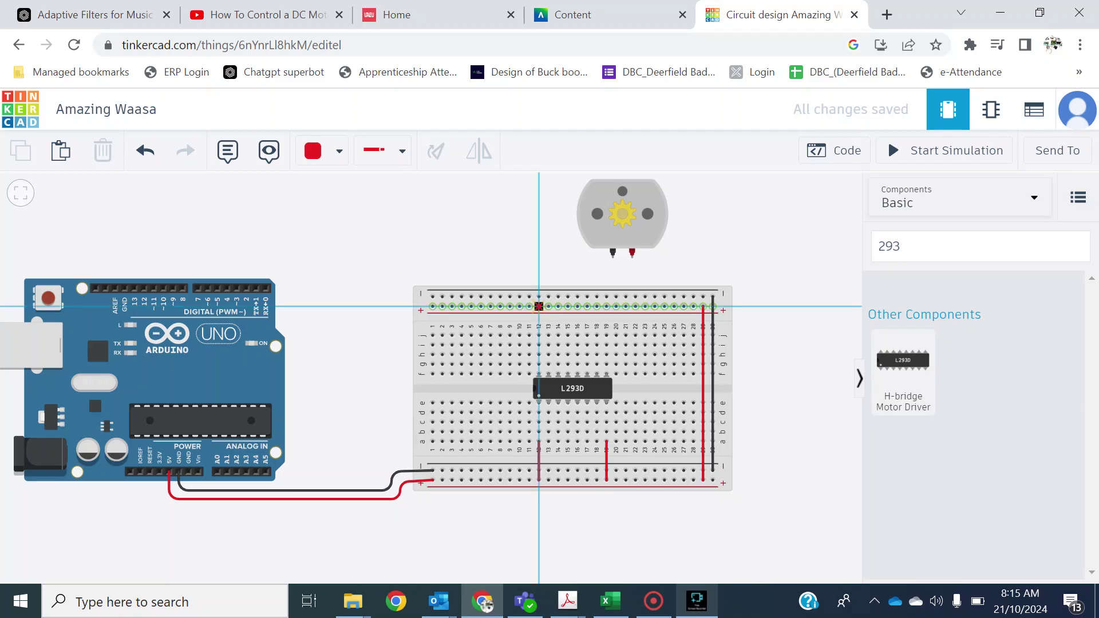
pyautogui.click(538, 335)
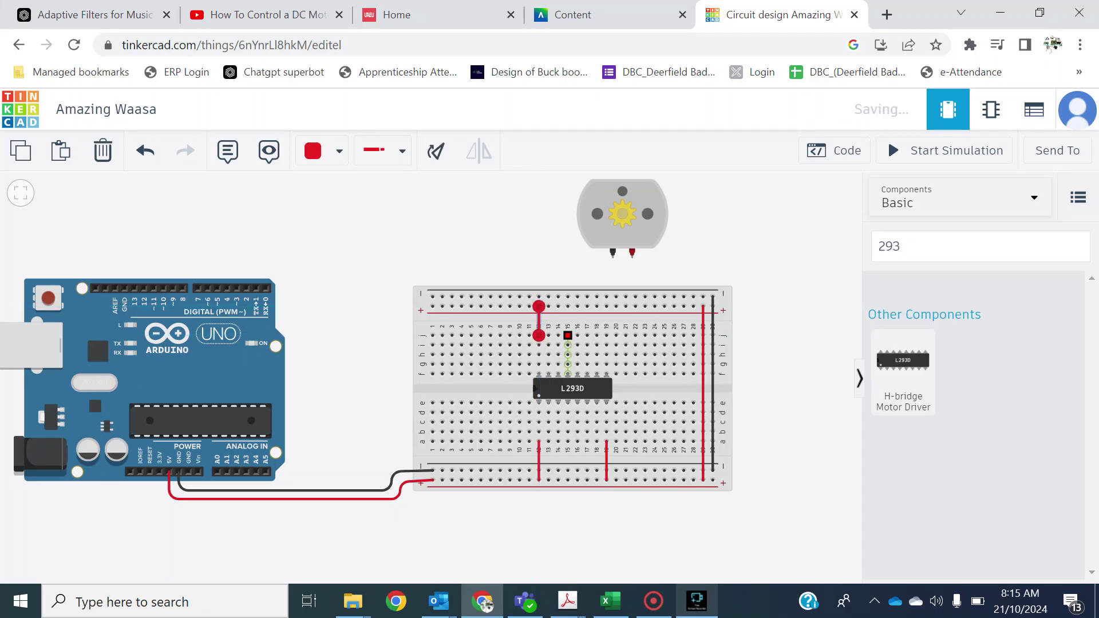
pyautogui.press('Escape')
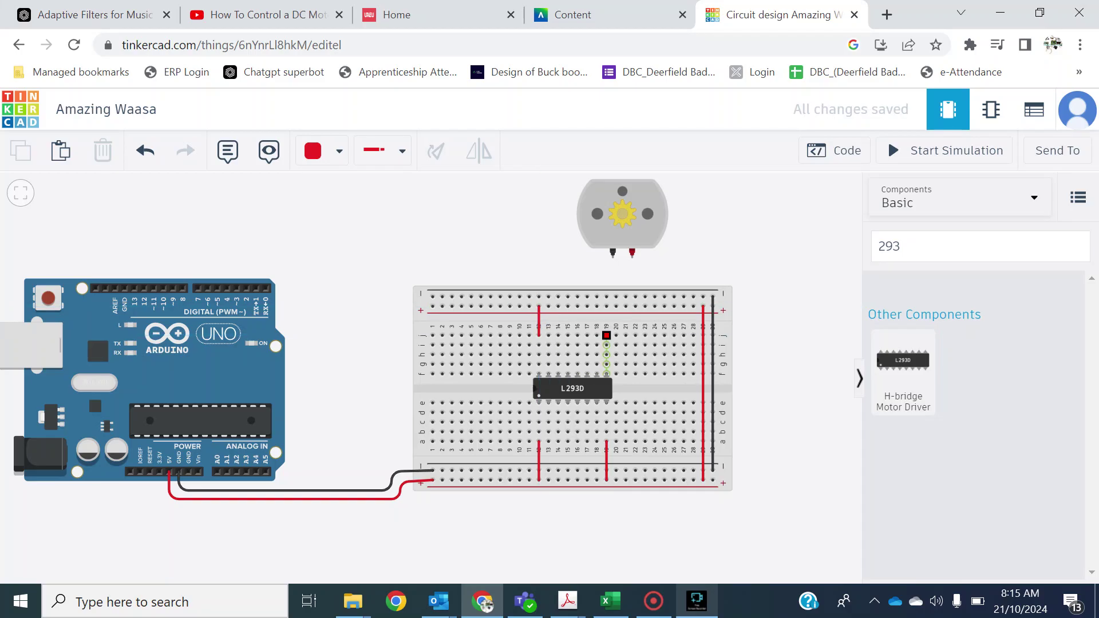
pyautogui.click(606, 335)
pyautogui.click(606, 306)
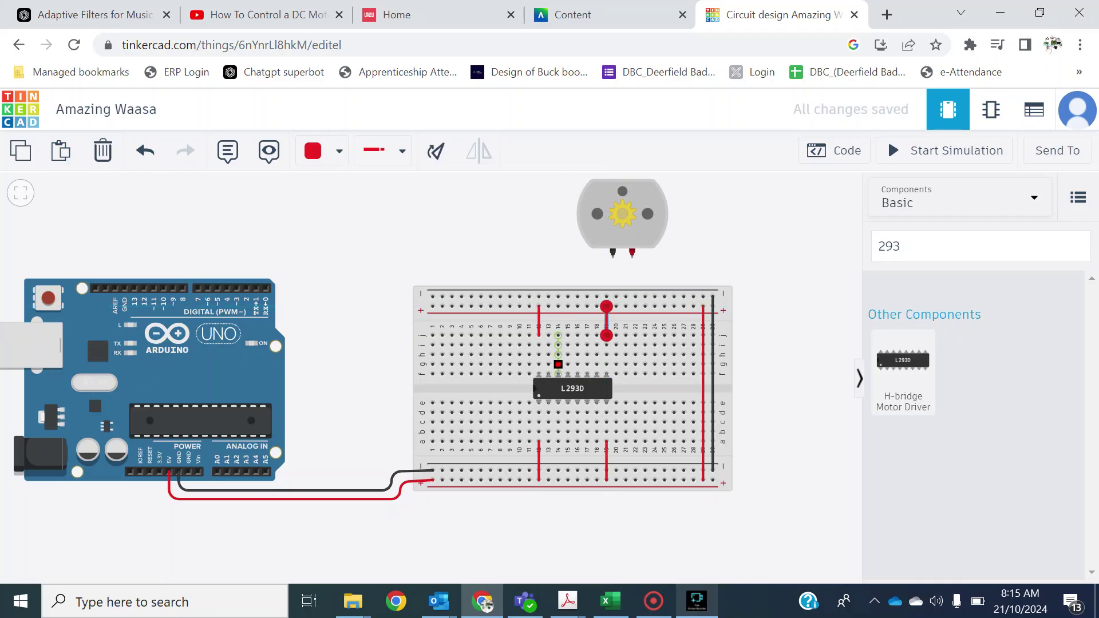
# - Wire L293D columns 15 and 16 from row j up to the top rail
pyautogui.click(567, 335)
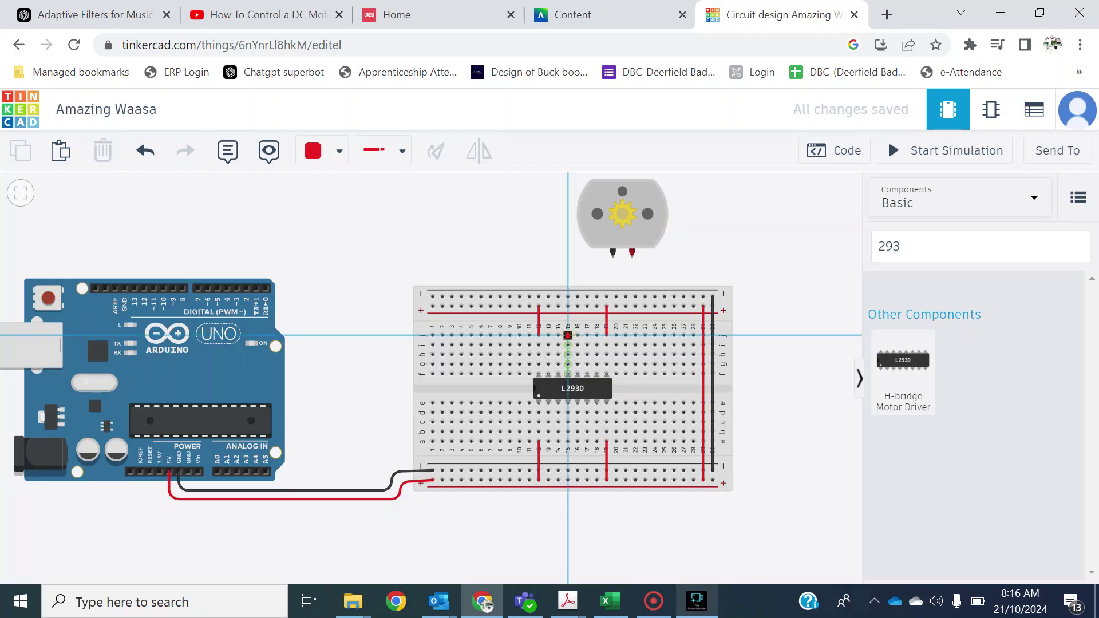
pyautogui.click(568, 297)
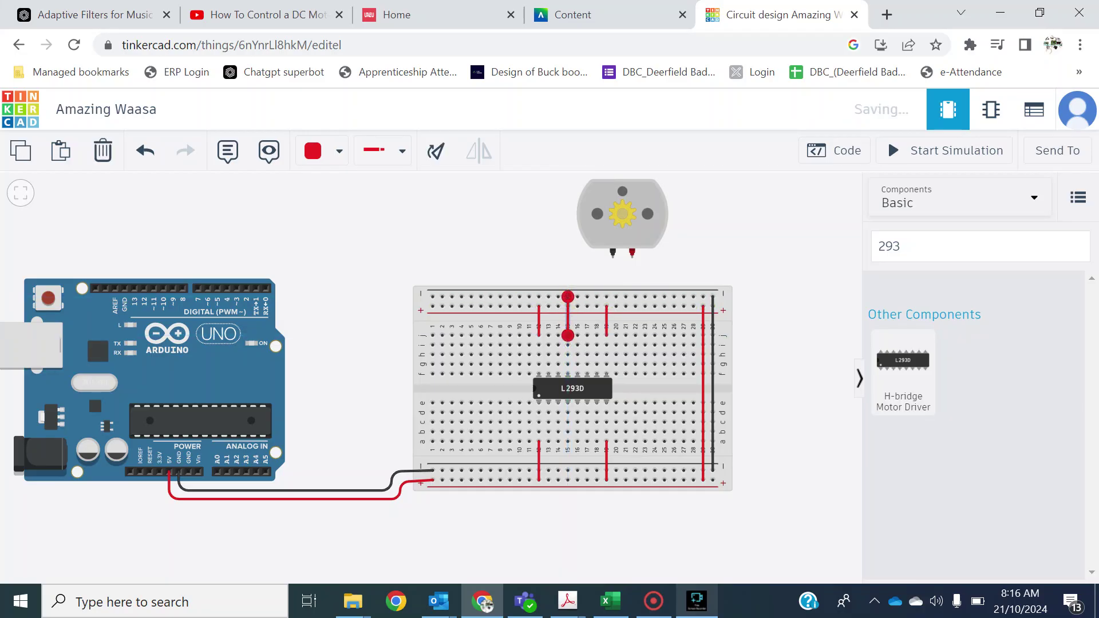
pyautogui.click(577, 335)
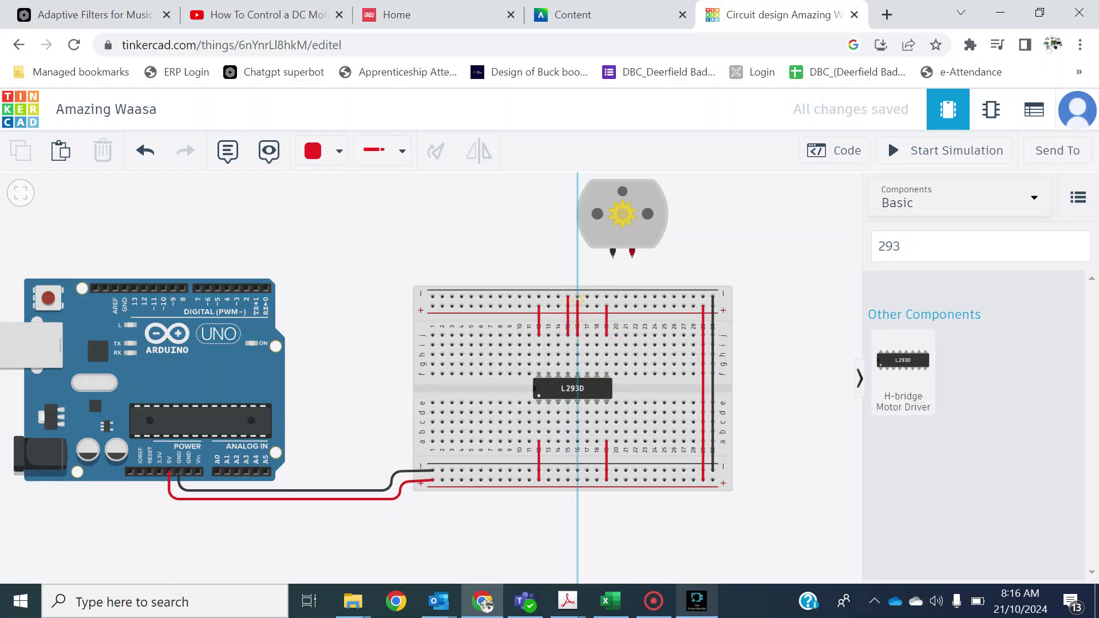
pyautogui.click(577, 297)
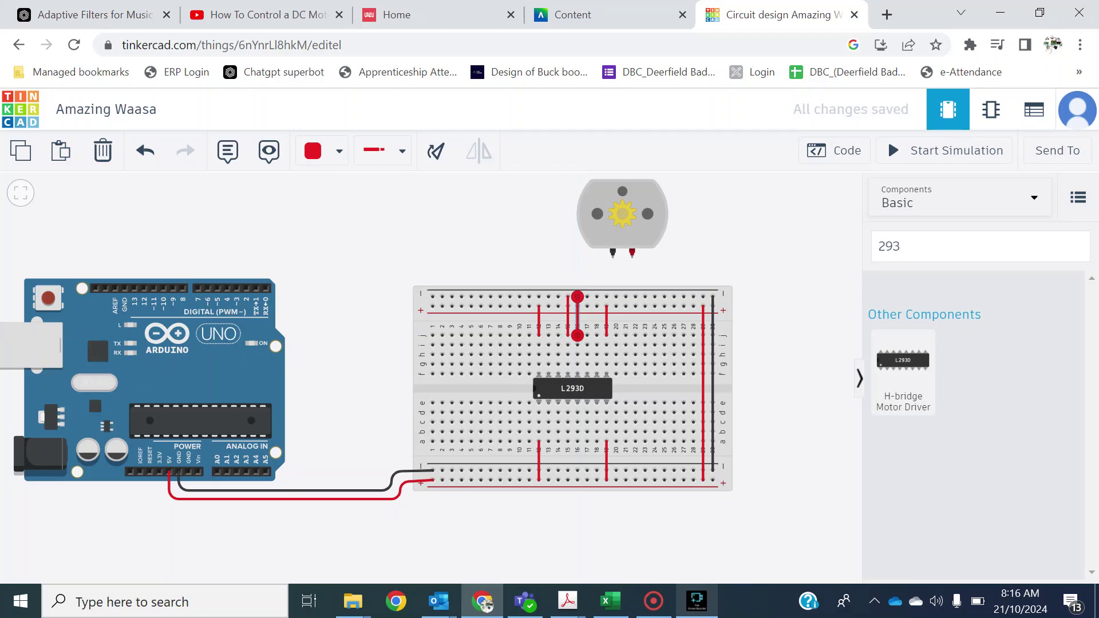
pyautogui.click(327, 151)
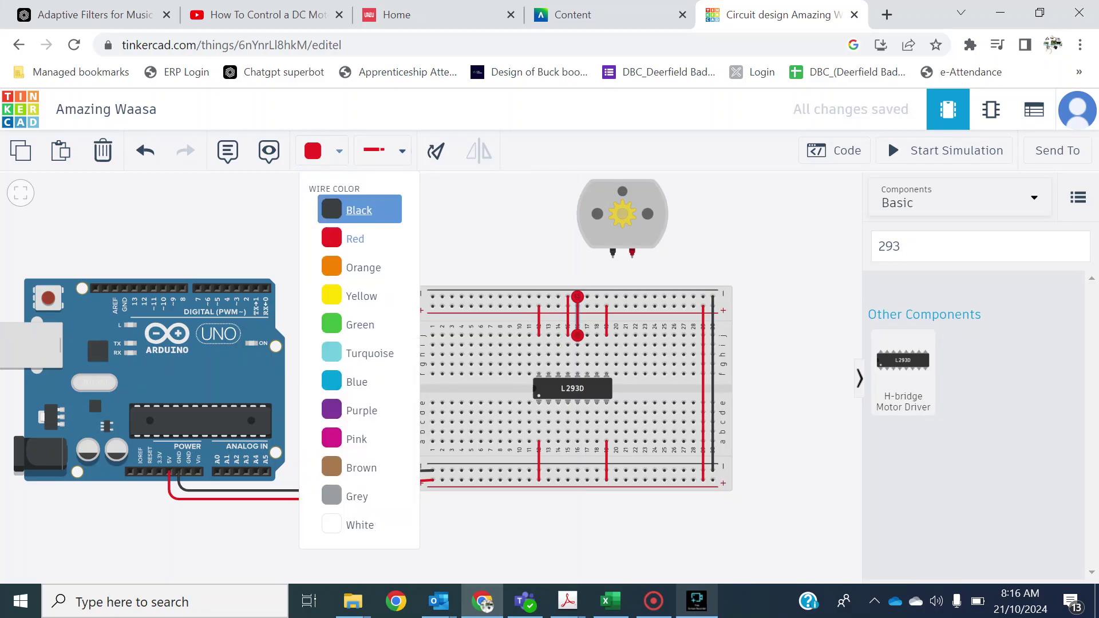
# - Recolour the column 15 and 16 top-rail wires black
pyautogui.click(359, 210)
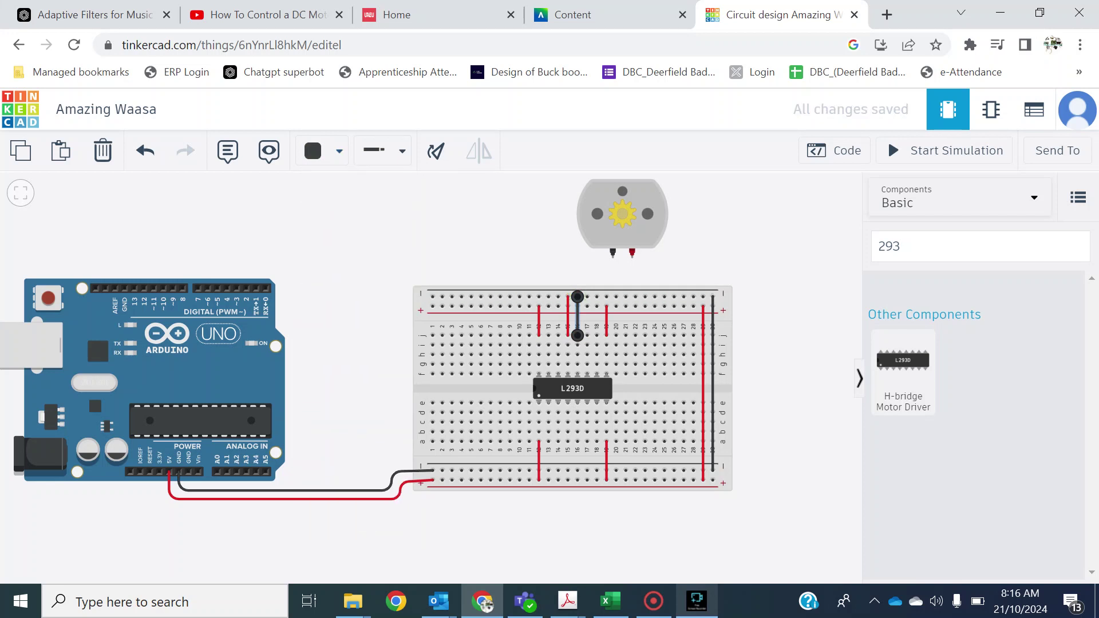
pyautogui.click(568, 316)
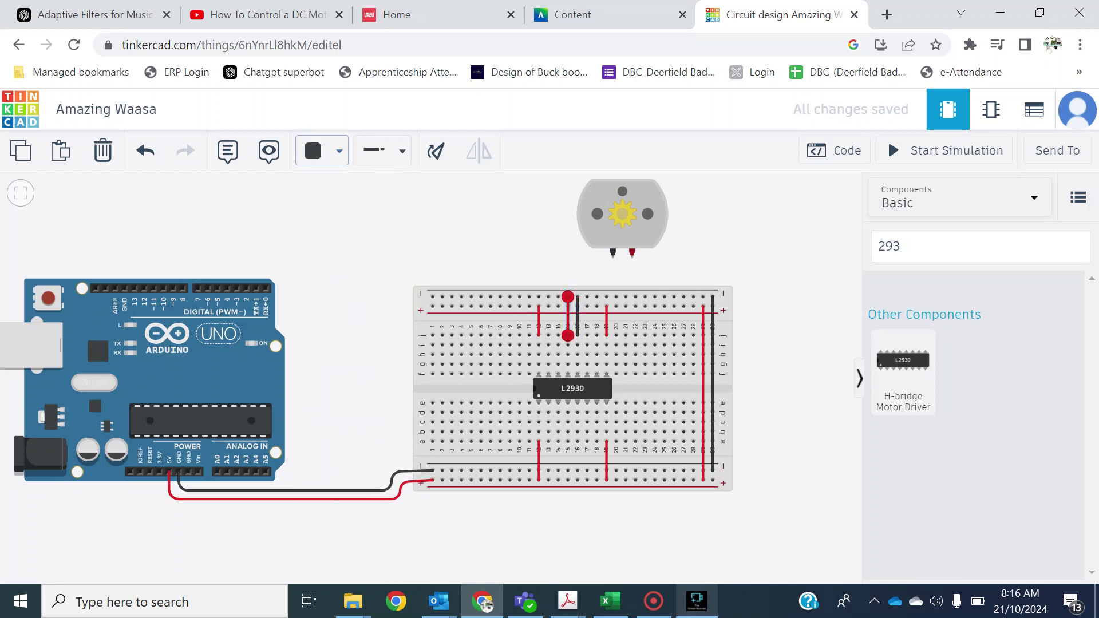
pyautogui.click(326, 150)
pyautogui.click(359, 210)
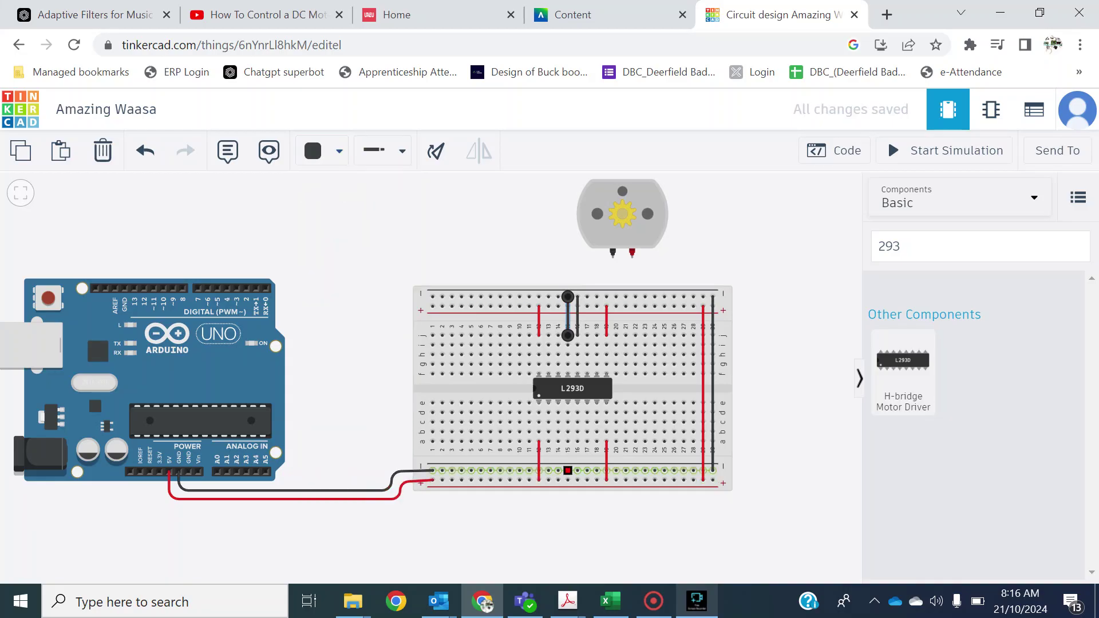
# - Wire the bottom rail to row a at columns 15 and 16
pyautogui.click(567, 471)
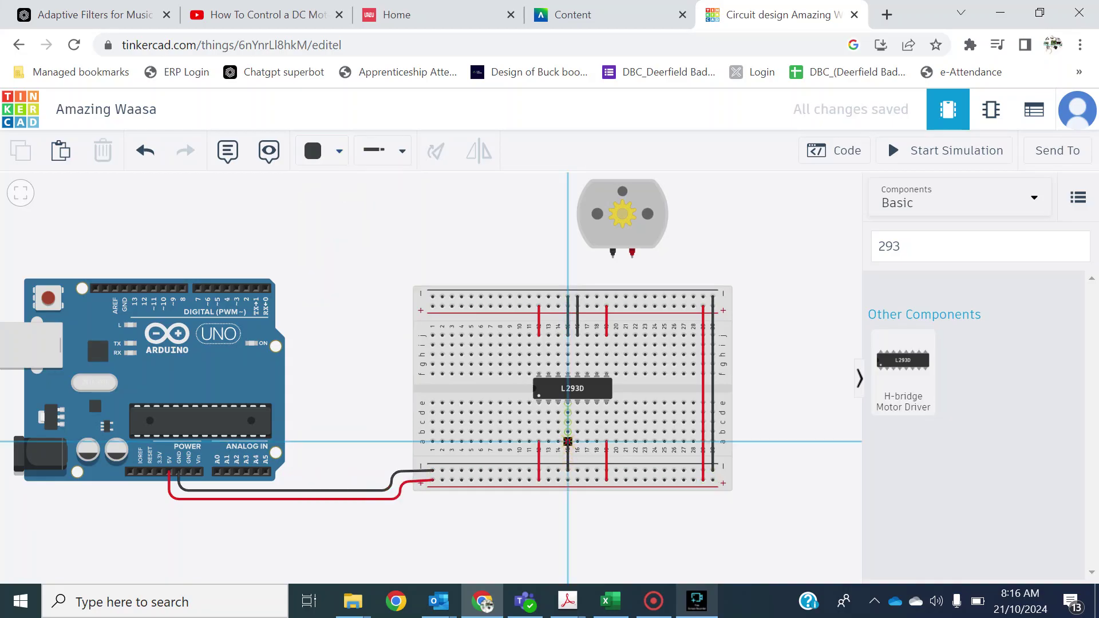
pyautogui.click(568, 441)
pyautogui.click(577, 471)
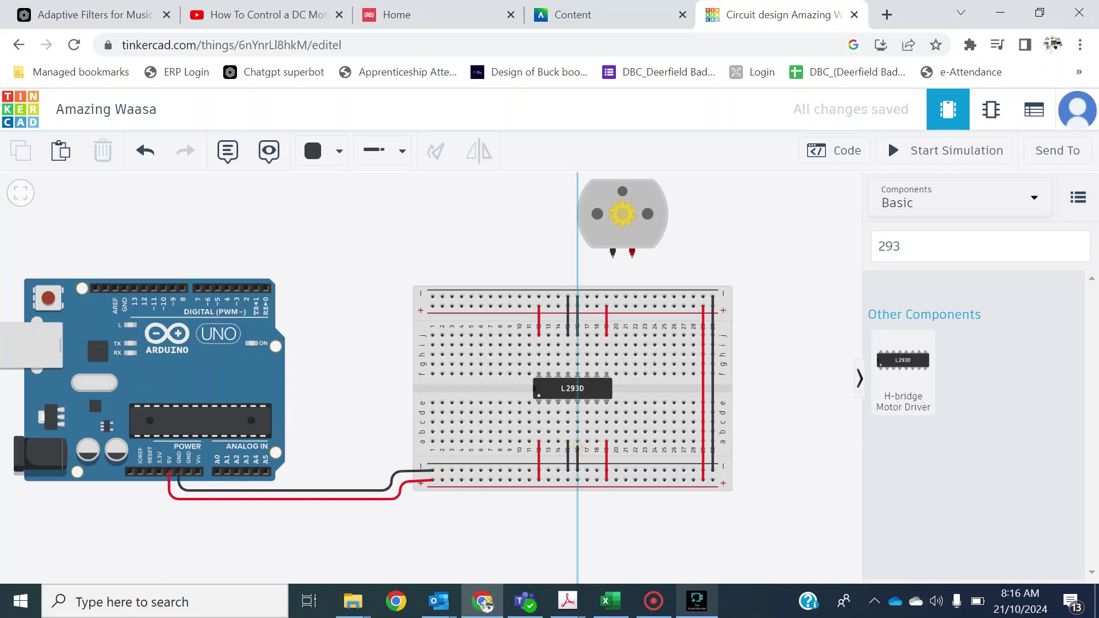
pyautogui.click(577, 441)
pyautogui.press('Escape')
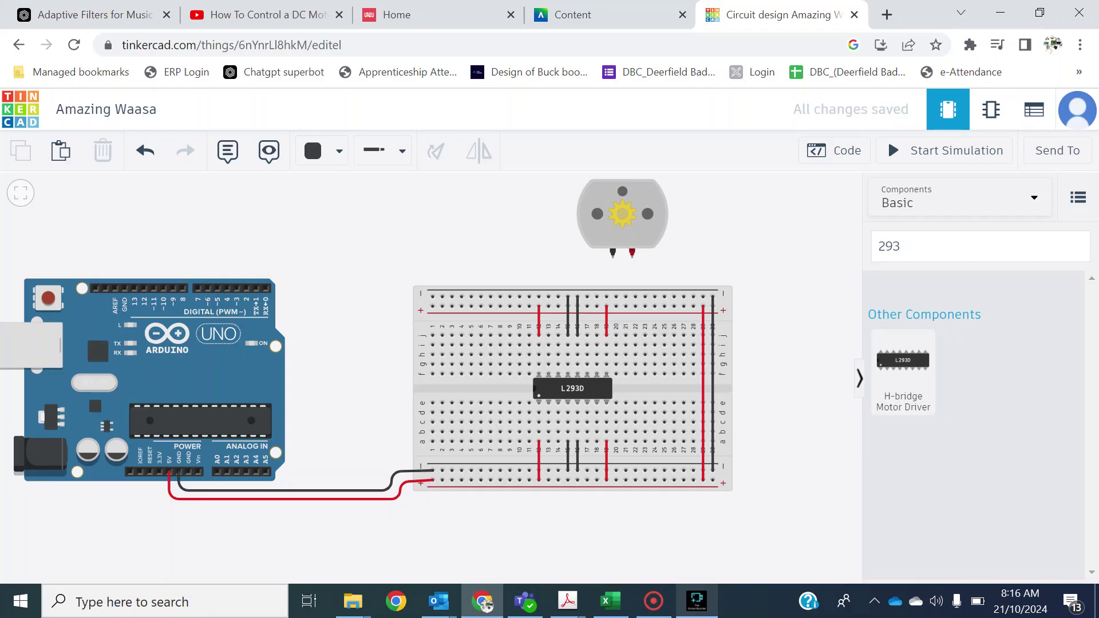
# - Switch the Arduino code editor from Blocks to Text mode
pyautogui.click(835, 150)
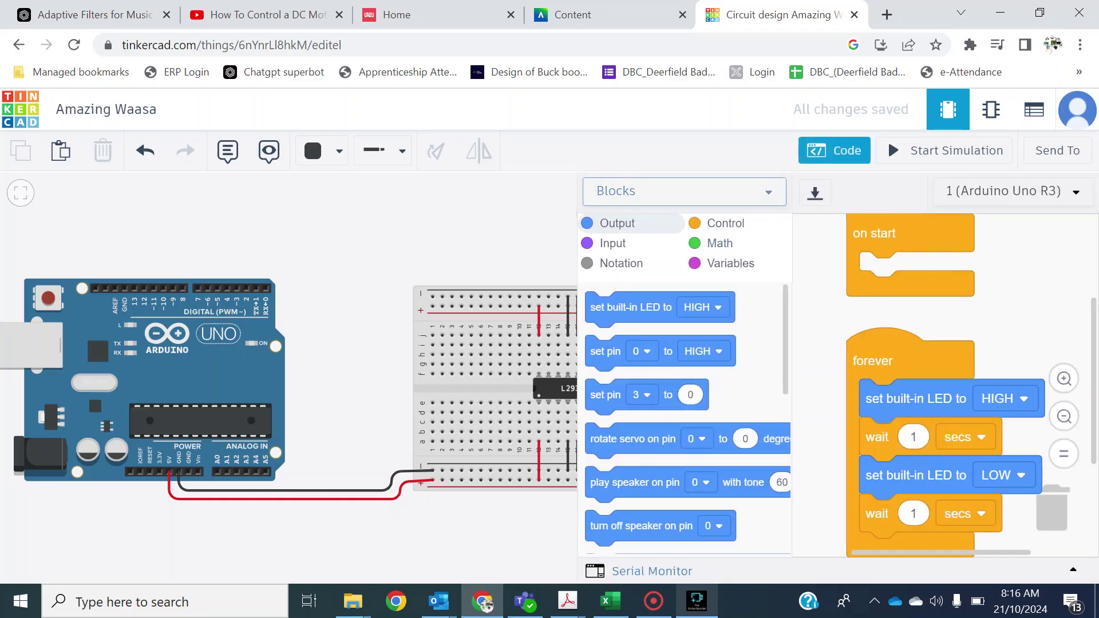
pyautogui.click(681, 192)
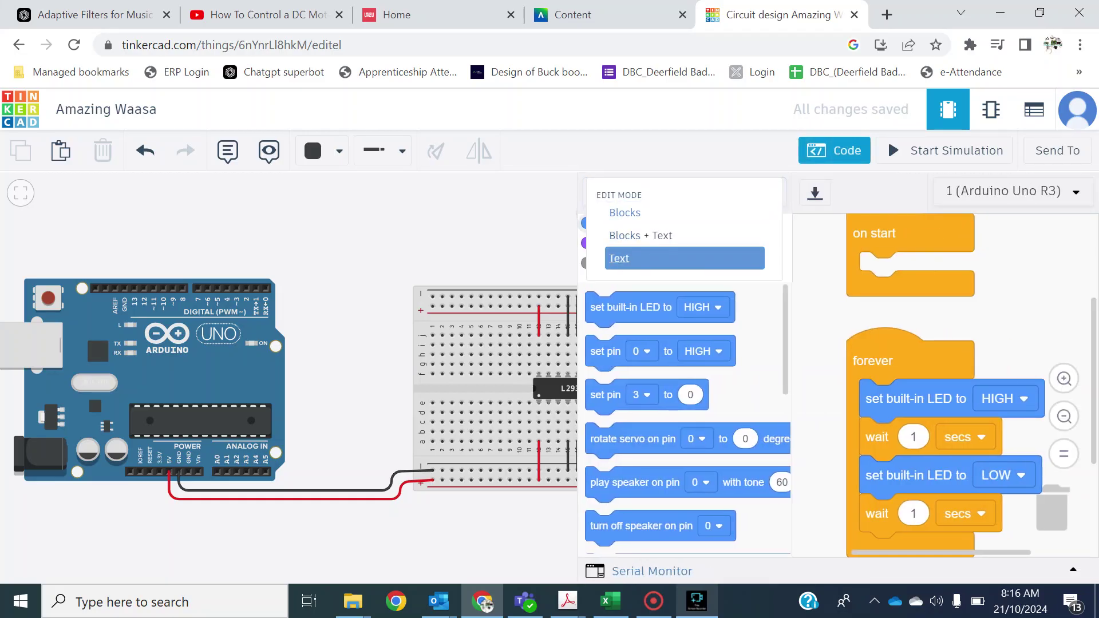
pyautogui.click(619, 258)
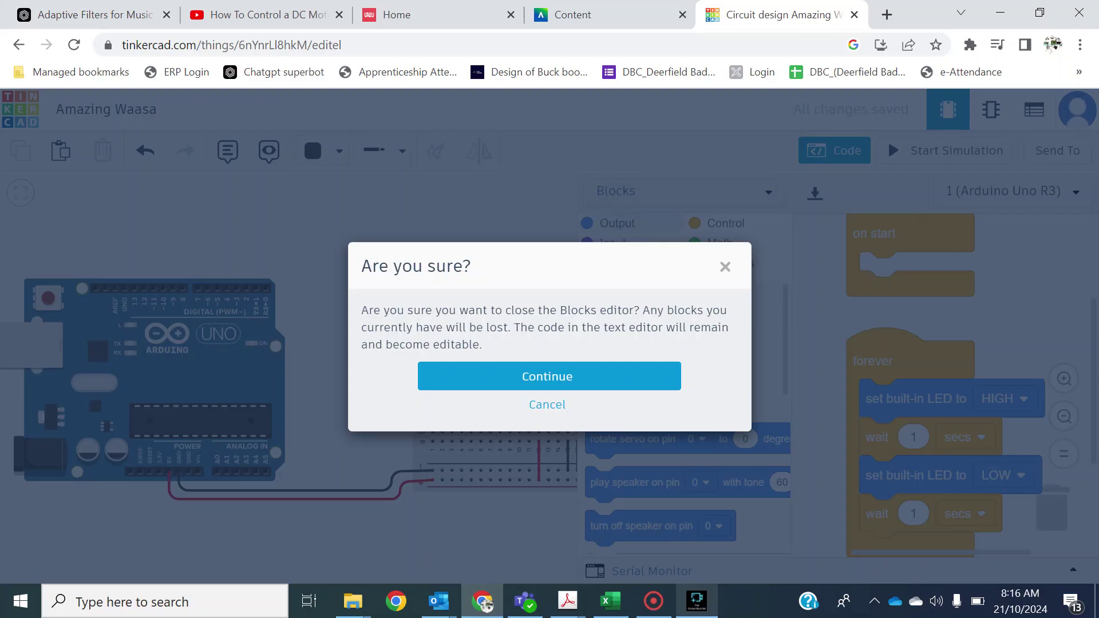
pyautogui.press('Return')
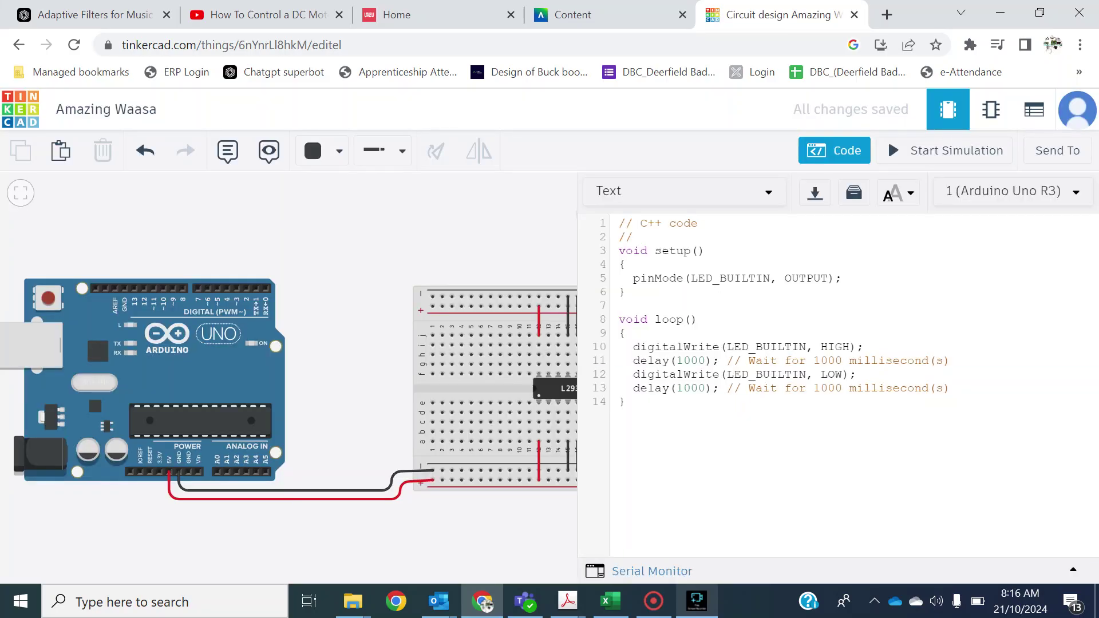
# - Replace the starter code with the pasted pin 11 and 9 motor sketch
pyautogui.hotkey('shift', 'Up')
pyautogui.hotkey('shift', 'Up')
pyautogui.hotkey('shift', 'Up')
pyautogui.hotkey('shift', 'Up')
pyautogui.hotkey('shift', 'Up')
pyautogui.hotkey('shift', 'Up')
pyautogui.hotkey('shift', 'Up')
pyautogui.hotkey('shift', 'Up')
pyautogui.hotkey('shift', 'Up')
pyautogui.hotkey('shift', 'Up')
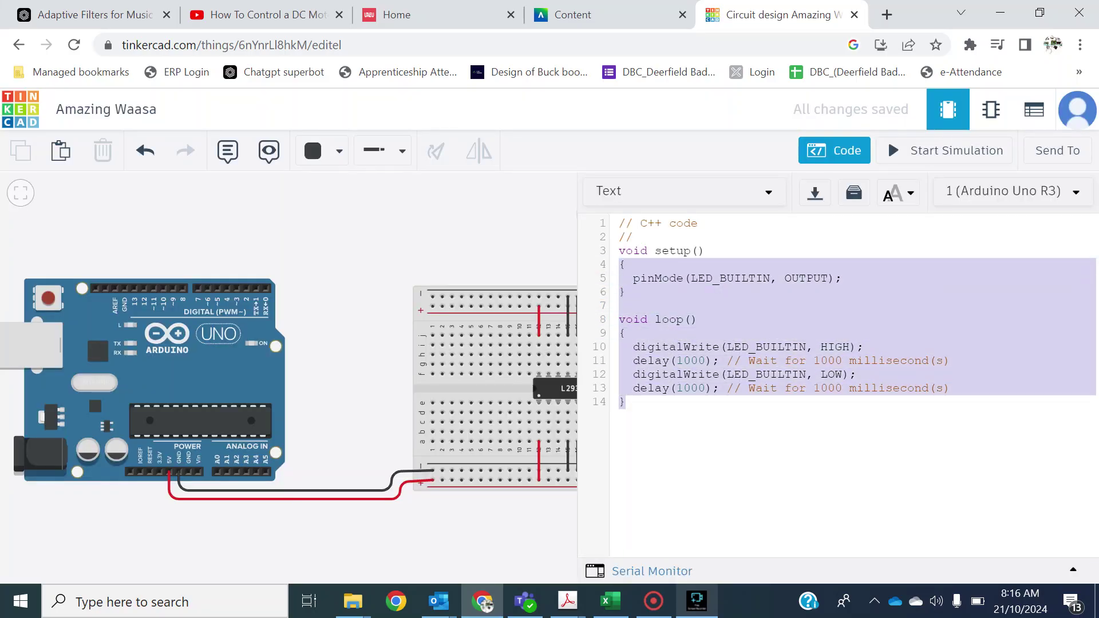
pyautogui.hotkey('shift', 'Up')
pyautogui.hotkey('shift', 'Up')
pyautogui.hotkey('shift', 'Up')
pyautogui.press('BackSpace')
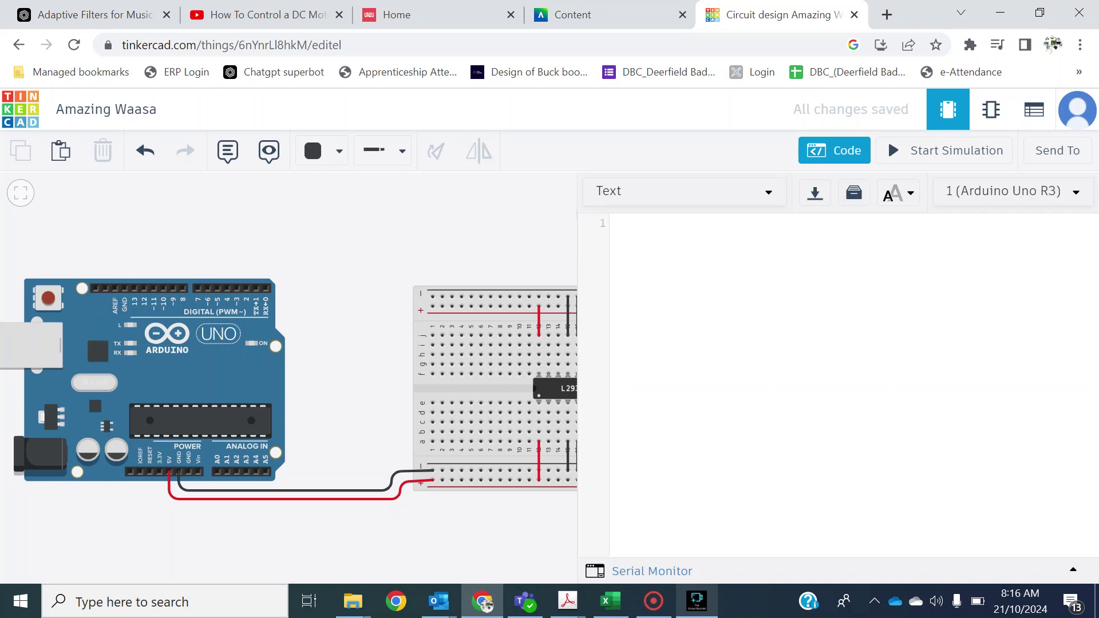
pyautogui.write('void setup() { pinMode(11, OUTPUT); pinMode(9, OUTPUT); } void loop() { digitalWrite(11, HIGH); digitalWrite(9, LOW); delay(1000); // Wait for 1000 millisecond(s) digitalWrite(9, HIGH); digitalWrite(11, LOW); delay(1000); // Wait for 1000 millisecond(s) }')
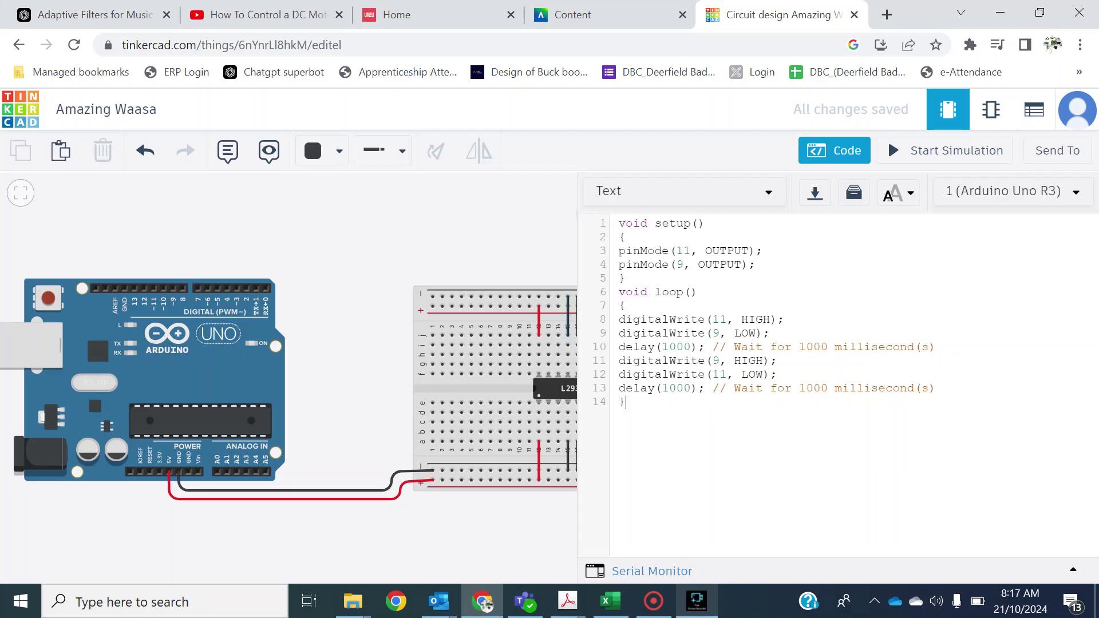
# - Draw a wire from Arduino pin 9 to breadboard column 14, then delete it as misrouted
pyautogui.click(818, 150)
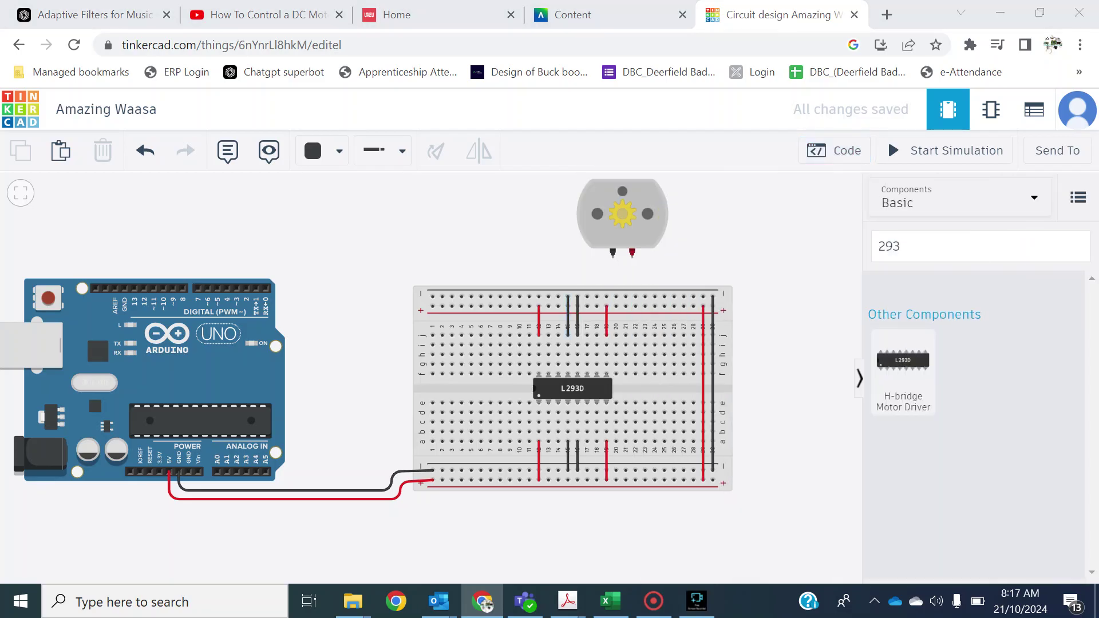
pyautogui.click(172, 288)
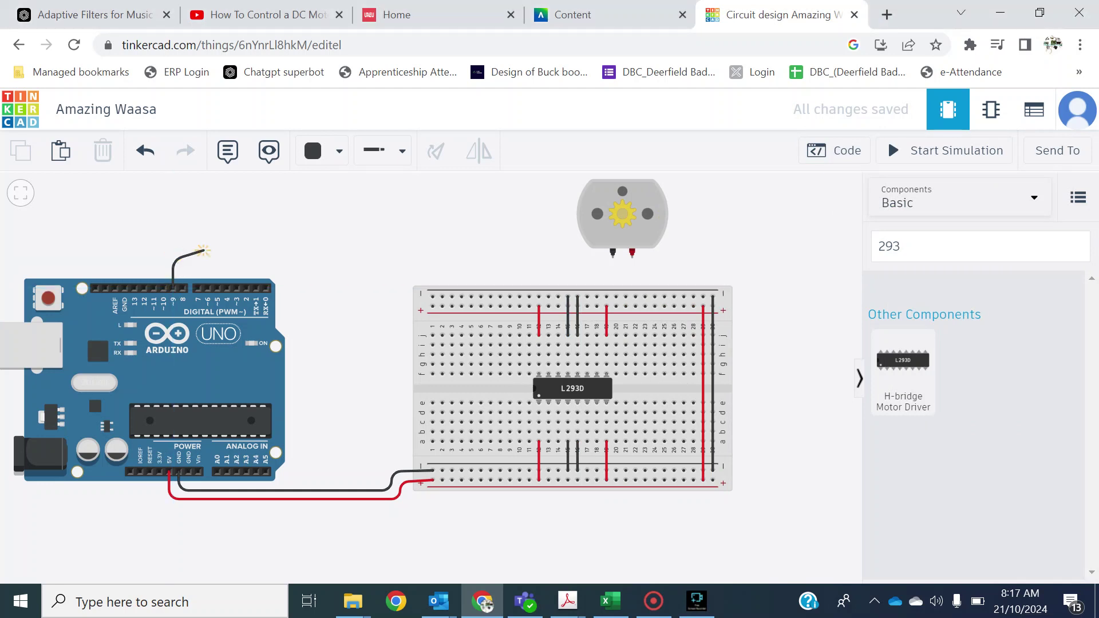
pyautogui.click(174, 260)
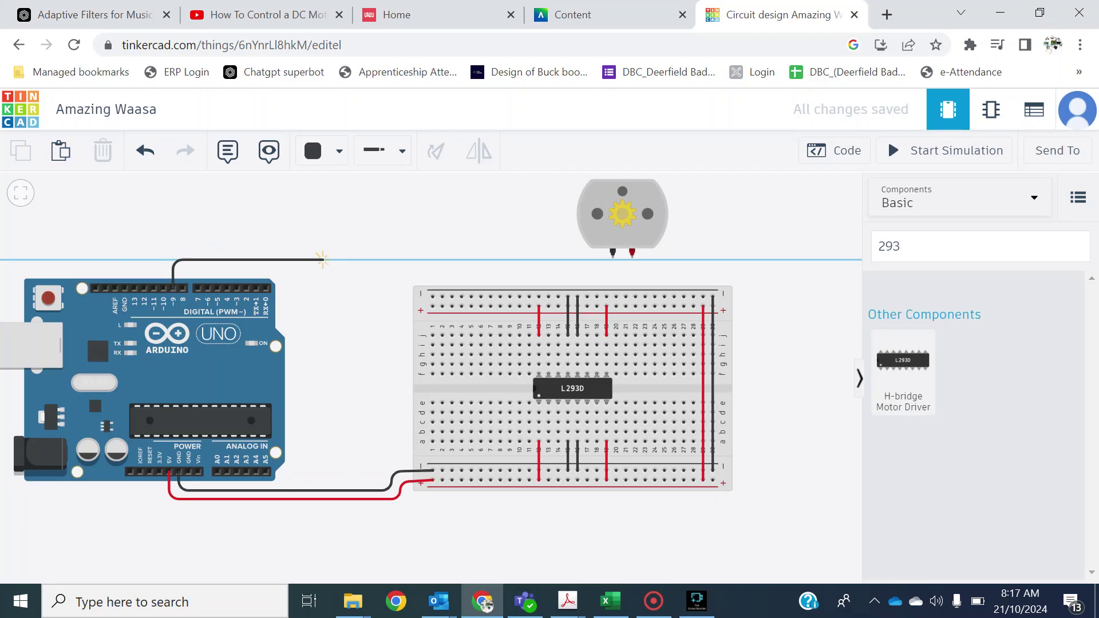
pyautogui.click(322, 260)
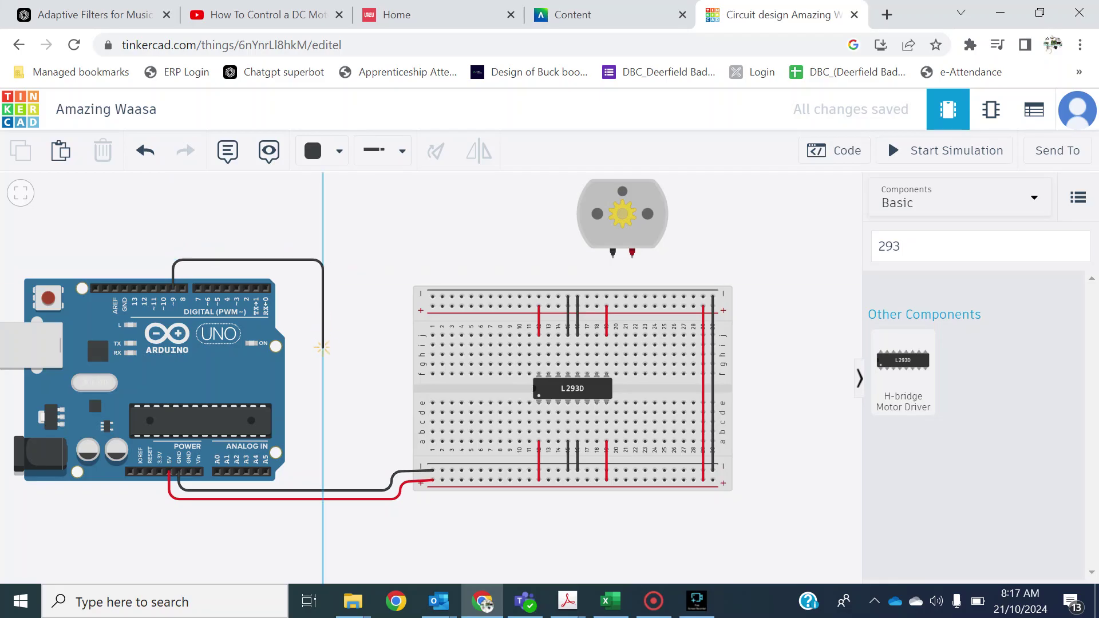
pyautogui.click(322, 347)
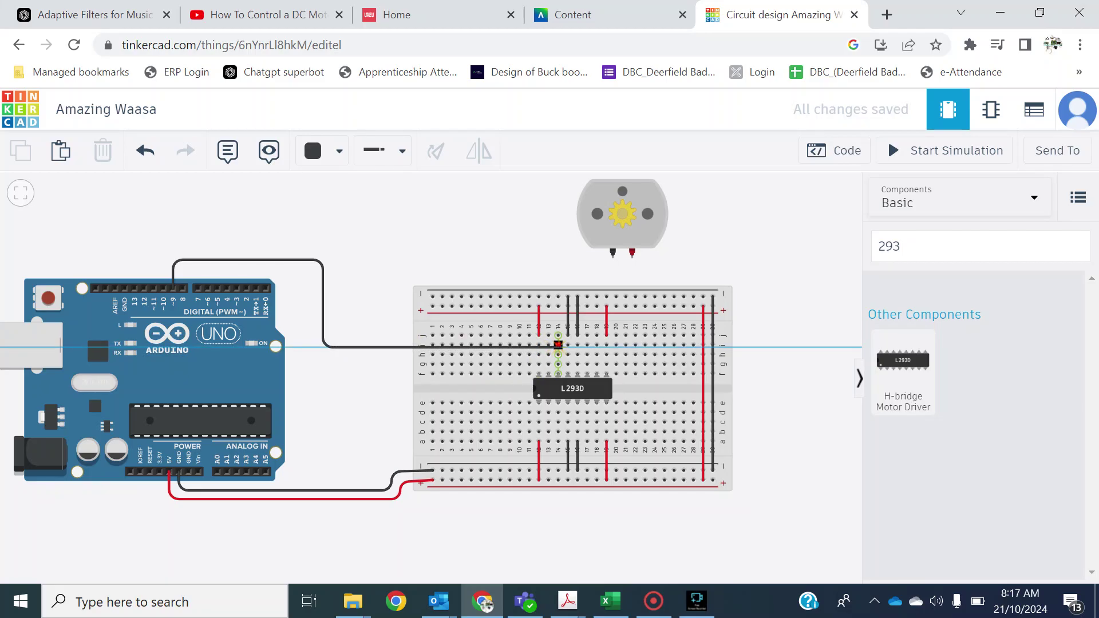
pyautogui.click(558, 344)
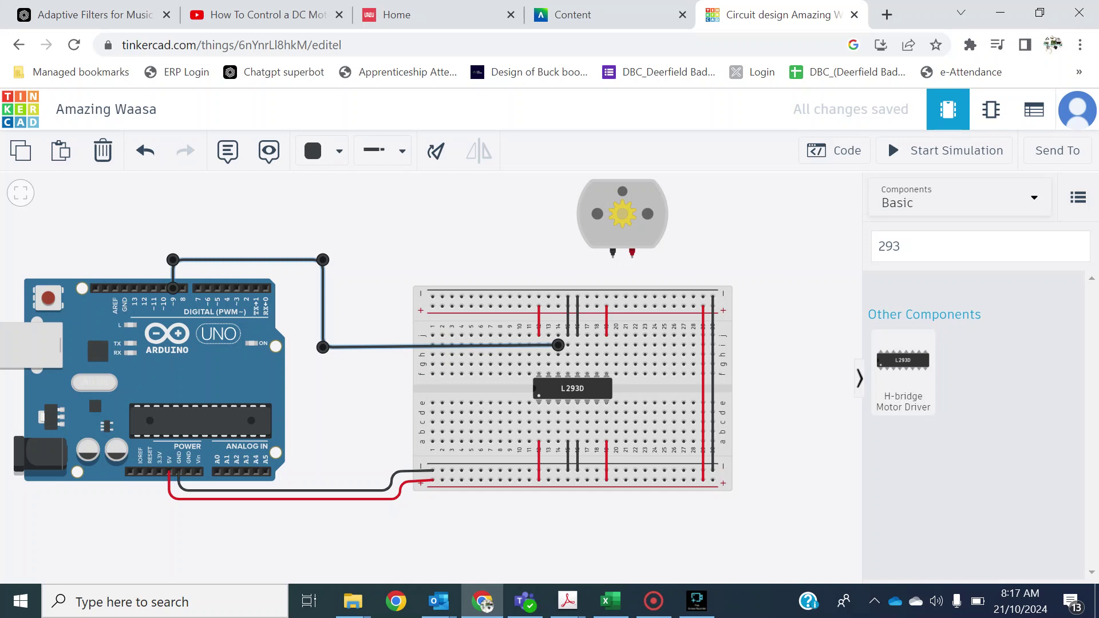
pyautogui.press('Delete')
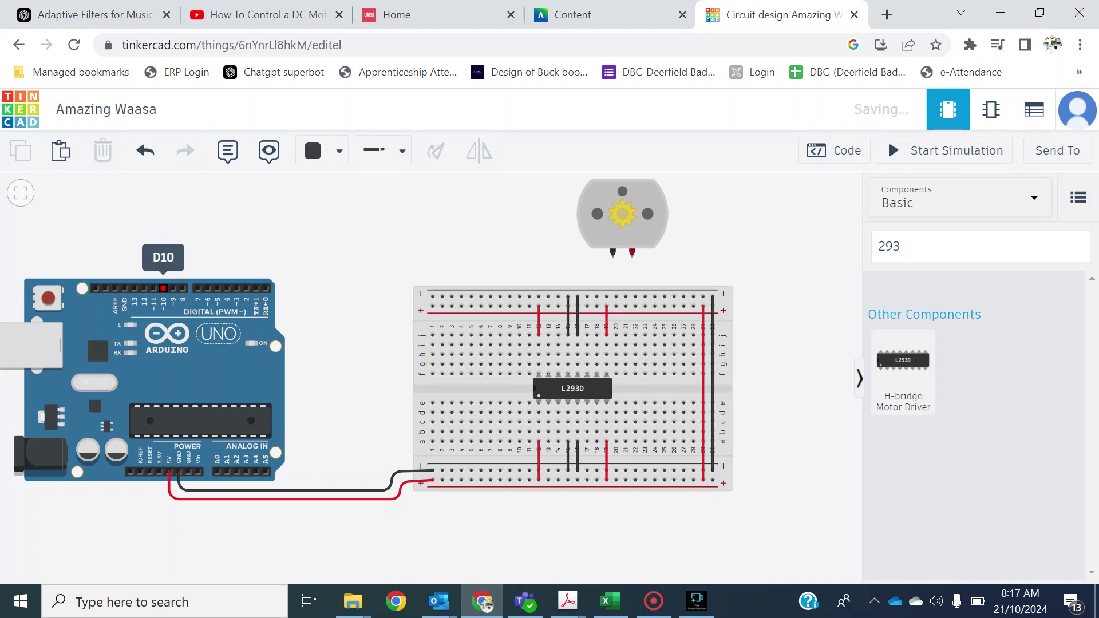
# - Route a yellow wire from Arduino pin 9 to the breadboard beside the L293D
pyautogui.click(173, 288)
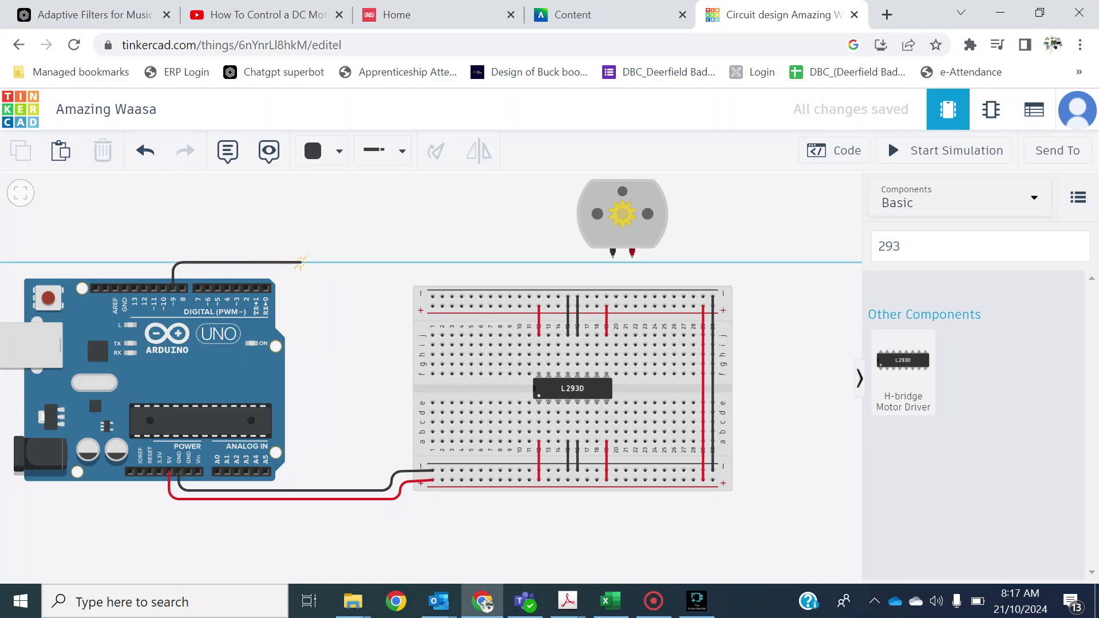
pyautogui.click(299, 263)
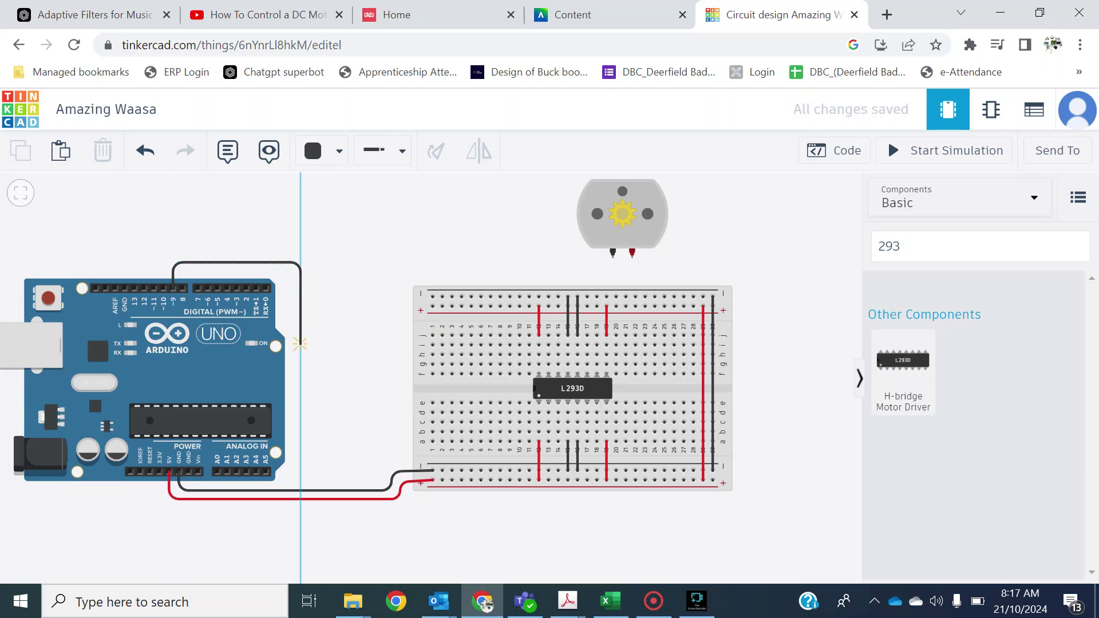
pyautogui.click(300, 354)
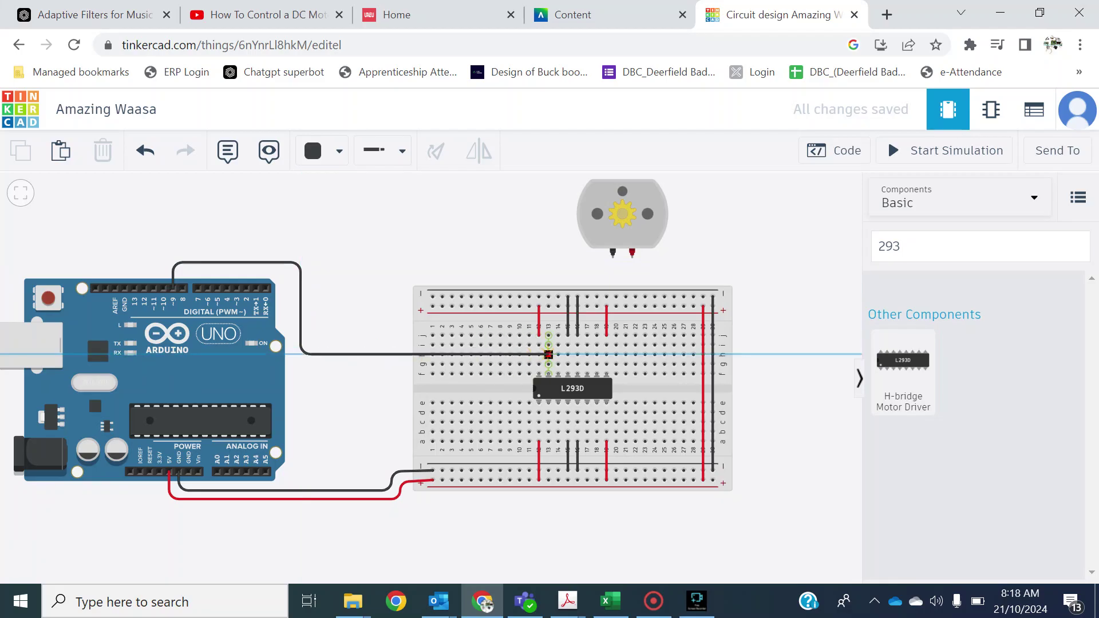
pyautogui.click(548, 355)
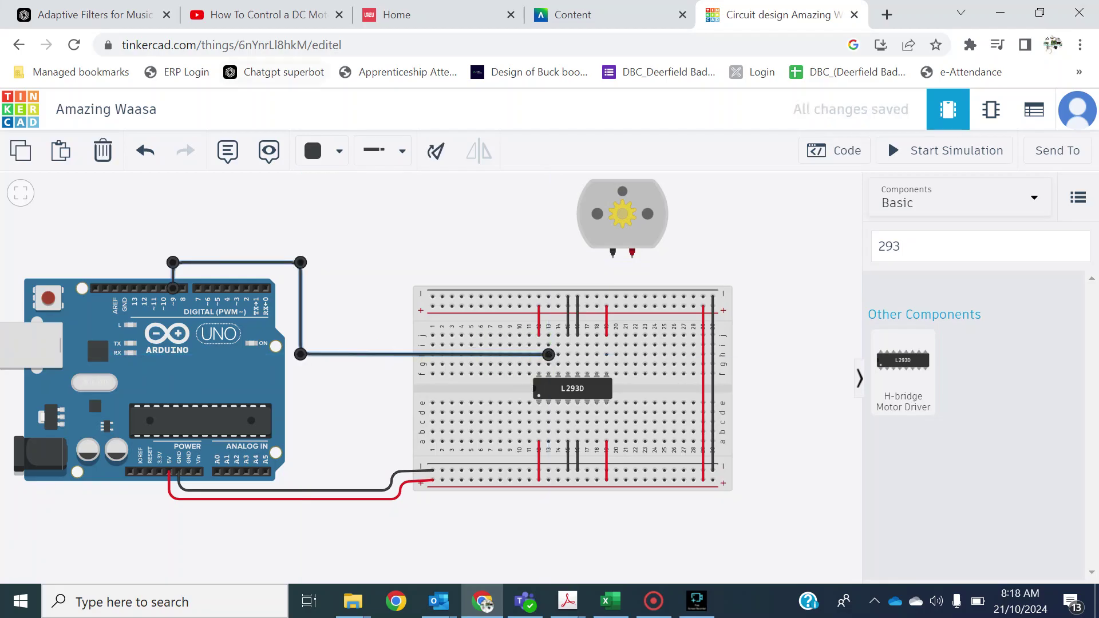
pyautogui.click(338, 151)
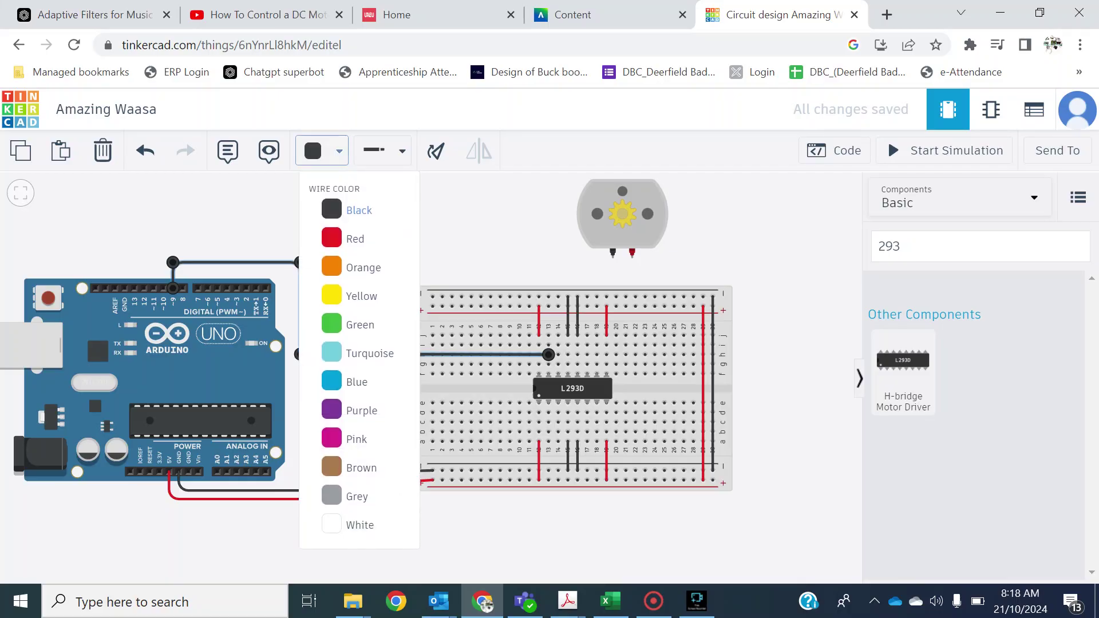
pyautogui.click(358, 296)
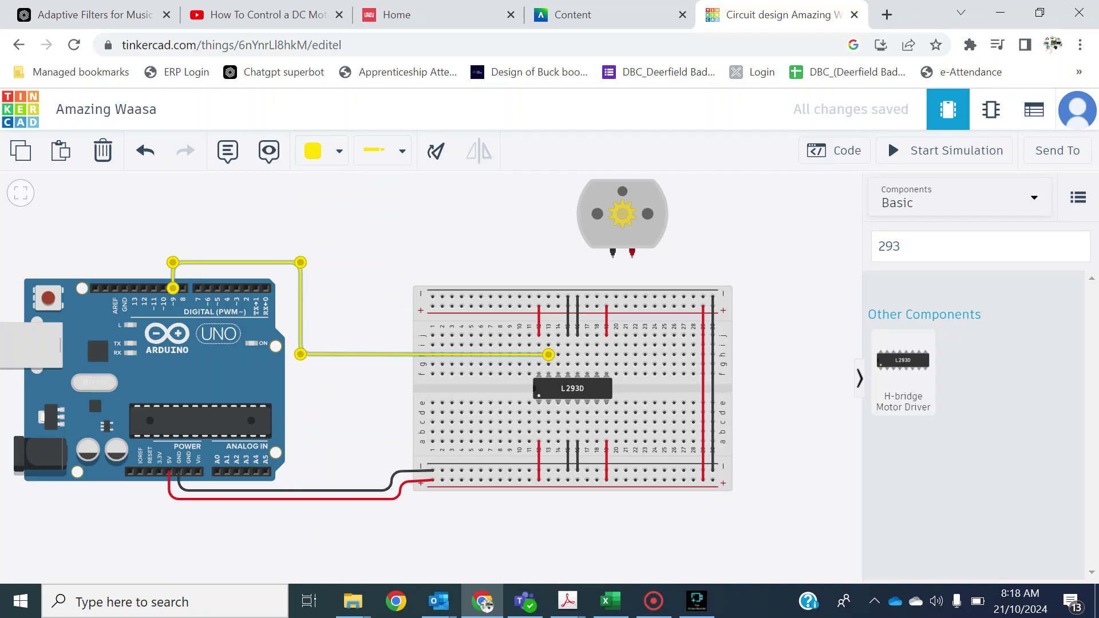
pyautogui.press('Escape')
# - Route a green wire from Arduino pin 11 to the breadboard beside the L293D
pyautogui.click(153, 288)
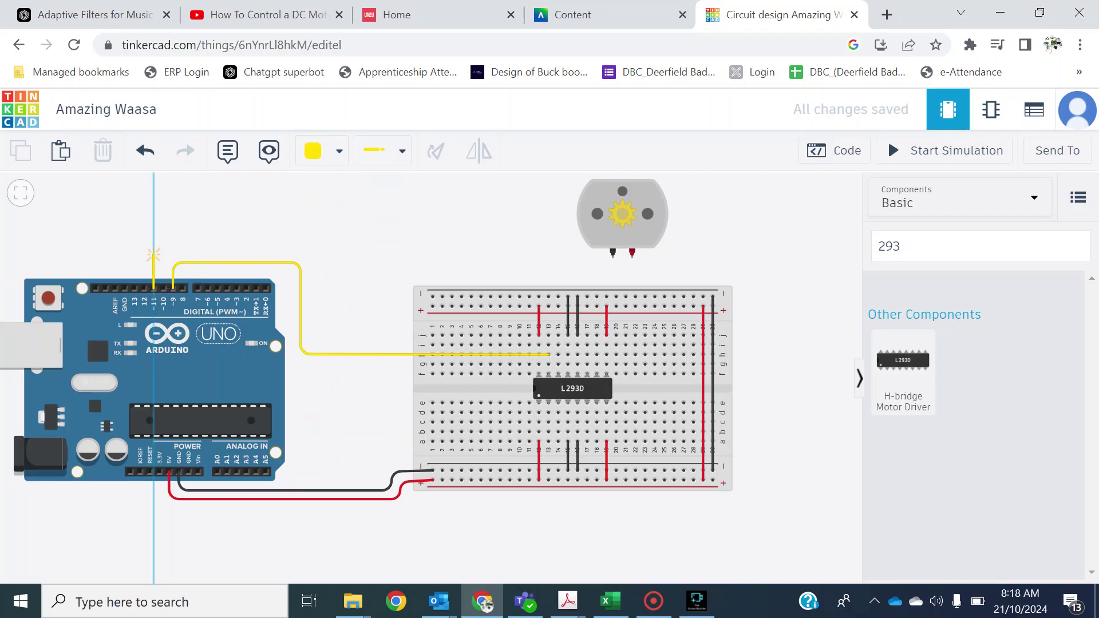
pyautogui.click(153, 249)
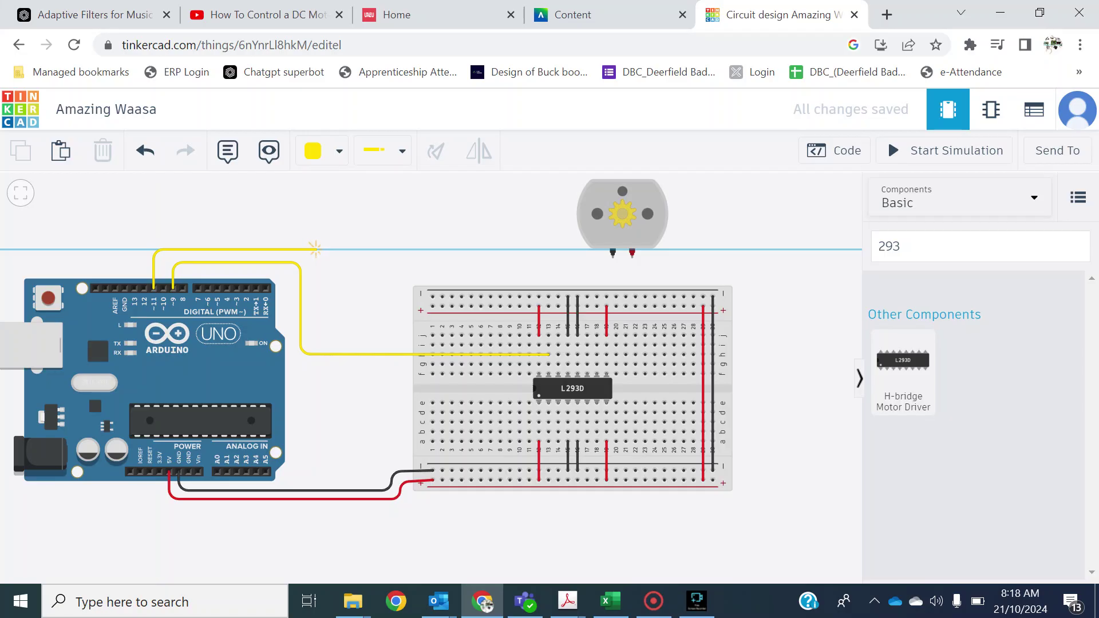
pyautogui.click(315, 248)
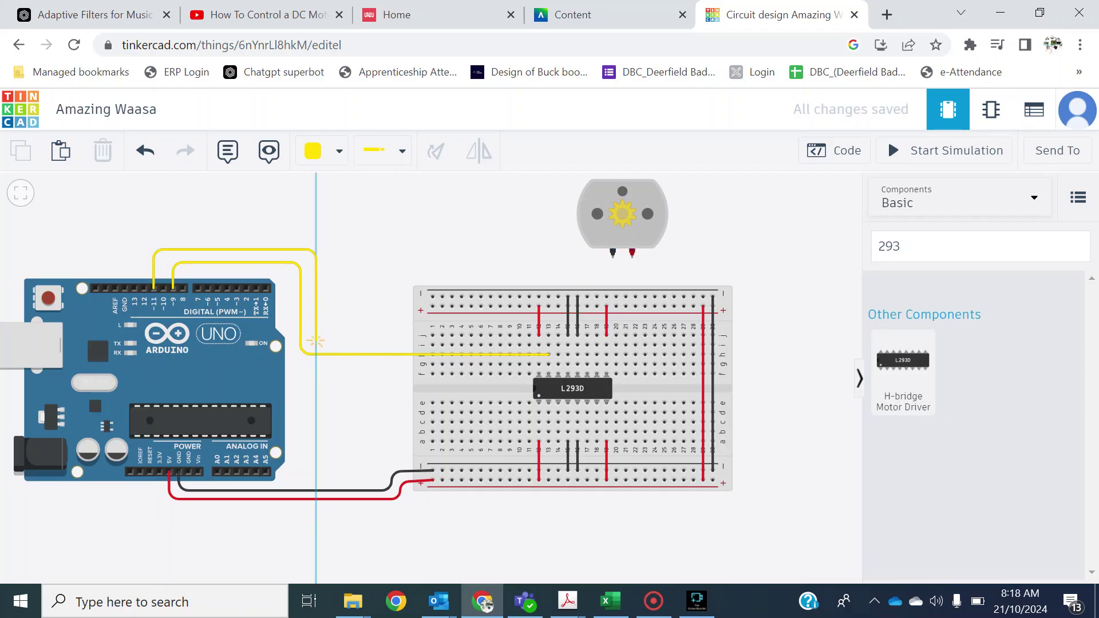
pyautogui.click(317, 340)
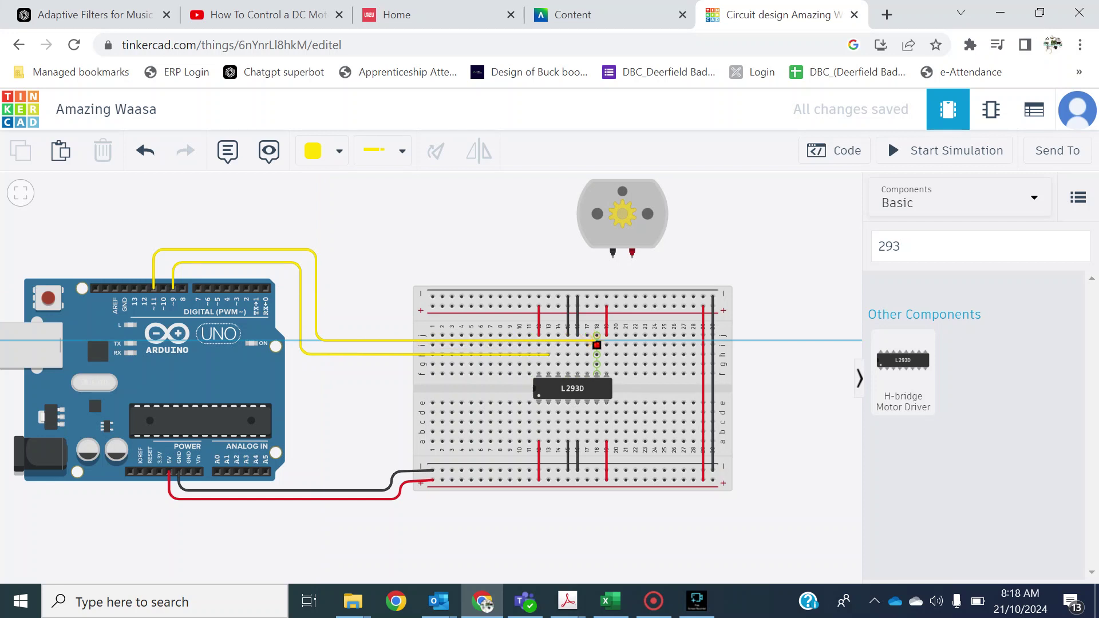
pyautogui.click(596, 344)
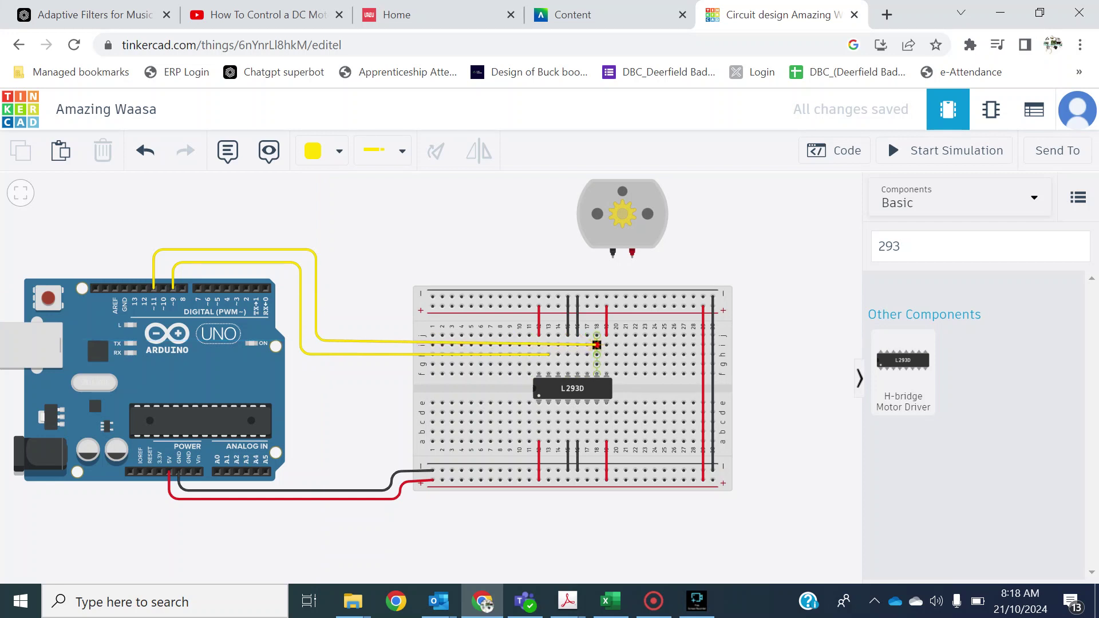
pyautogui.click(596, 344)
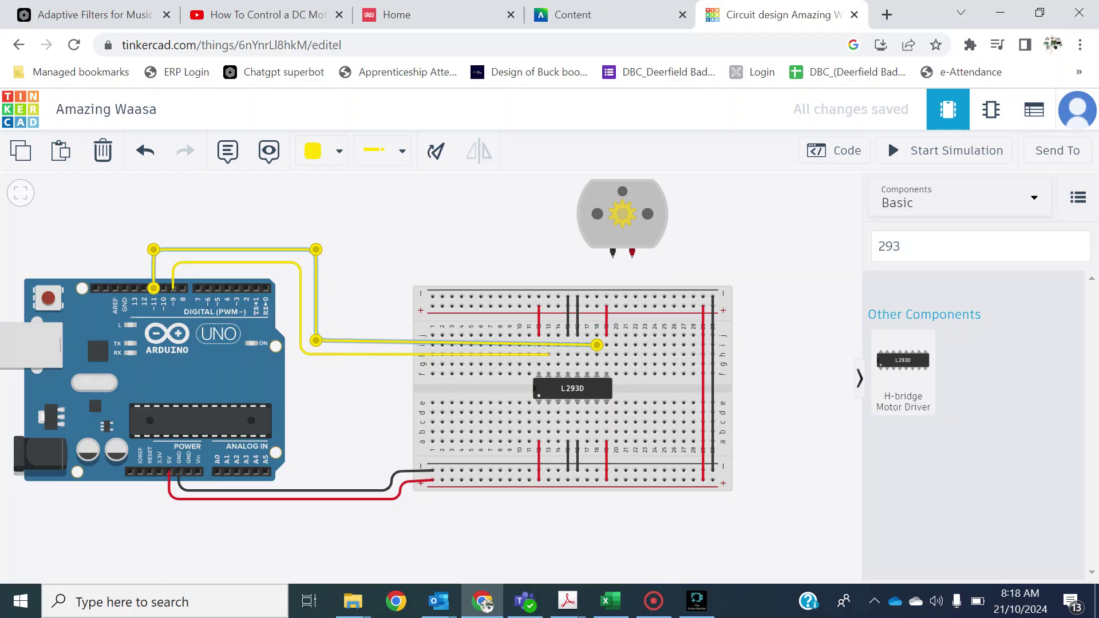
pyautogui.press('Escape')
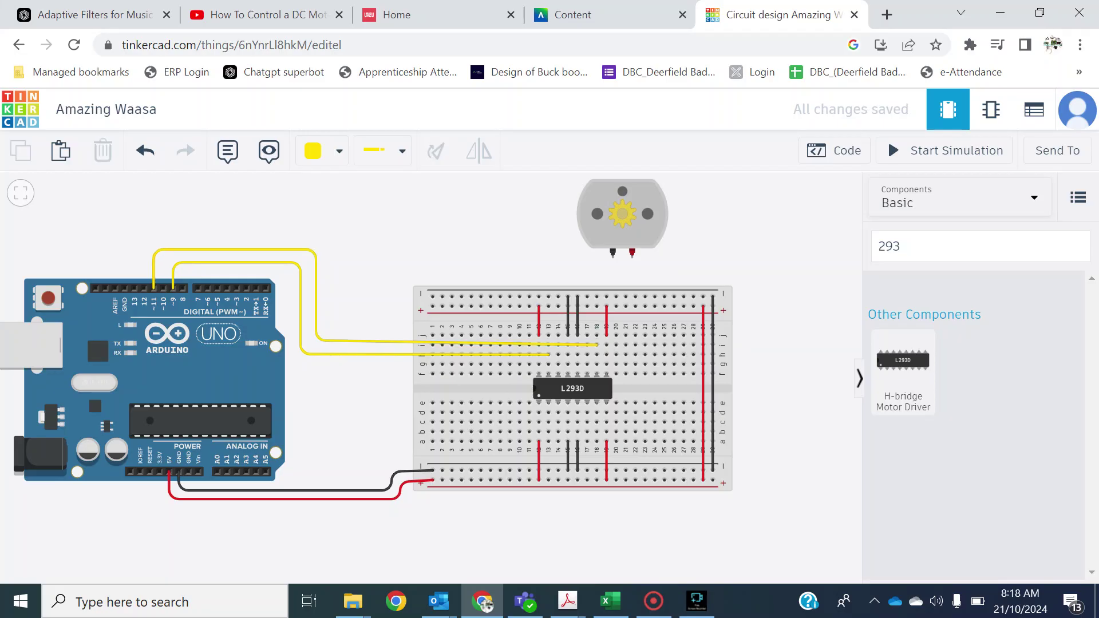
pyautogui.click(597, 344)
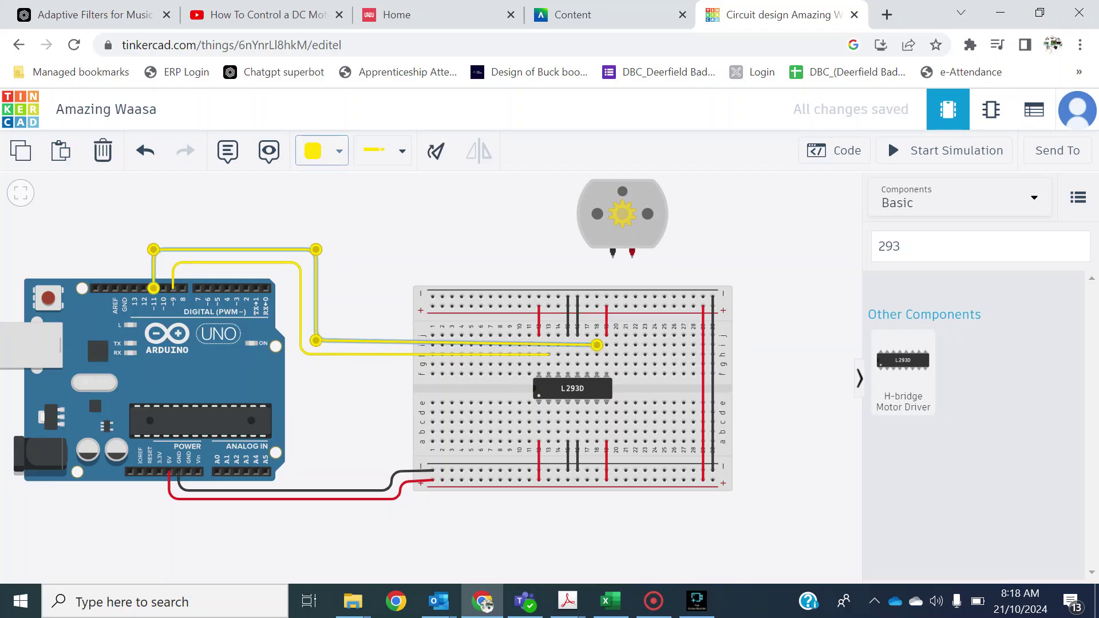
pyautogui.click(321, 151)
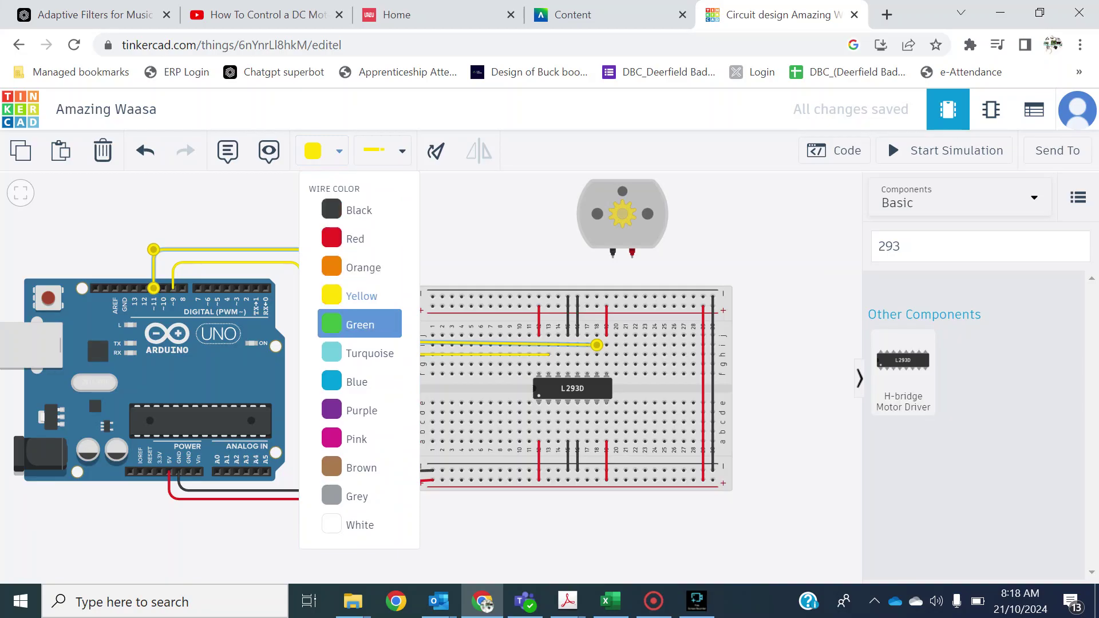
pyautogui.click(360, 325)
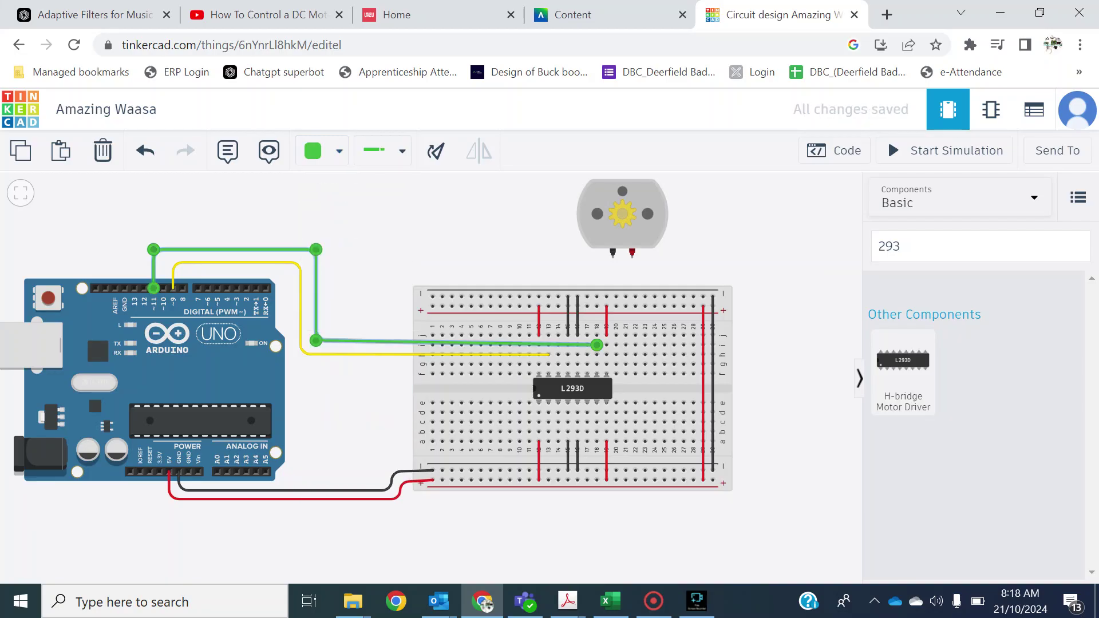
pyautogui.press('Escape')
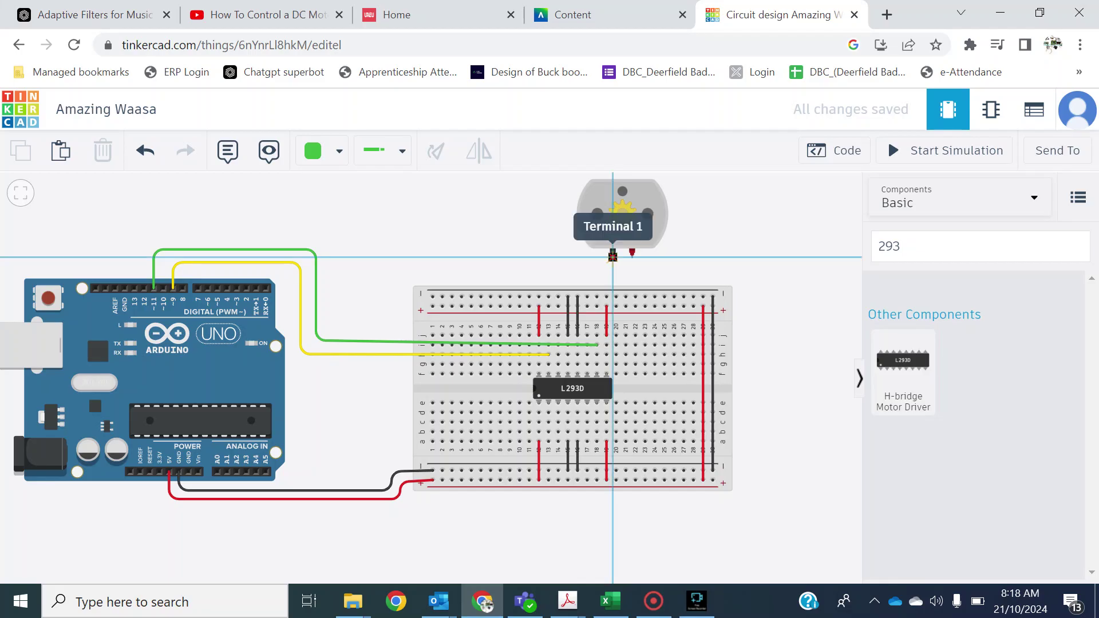
# - Wire the motor's left terminal down to a breadboard hole near the chip
pyautogui.click(613, 256)
pyautogui.click(553, 318)
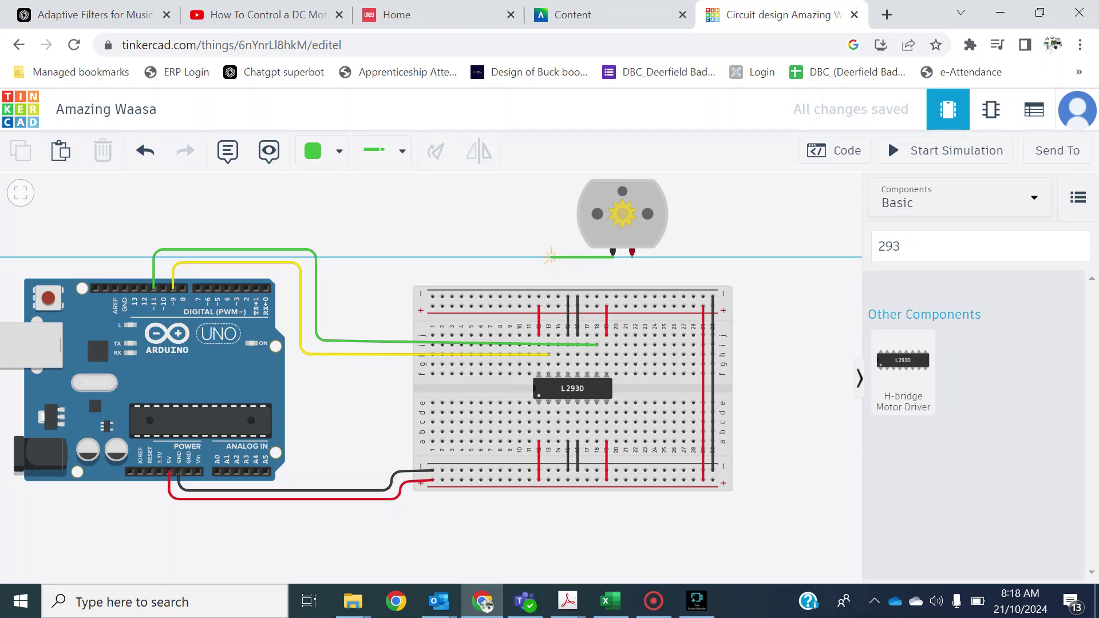
pyautogui.click(551, 257)
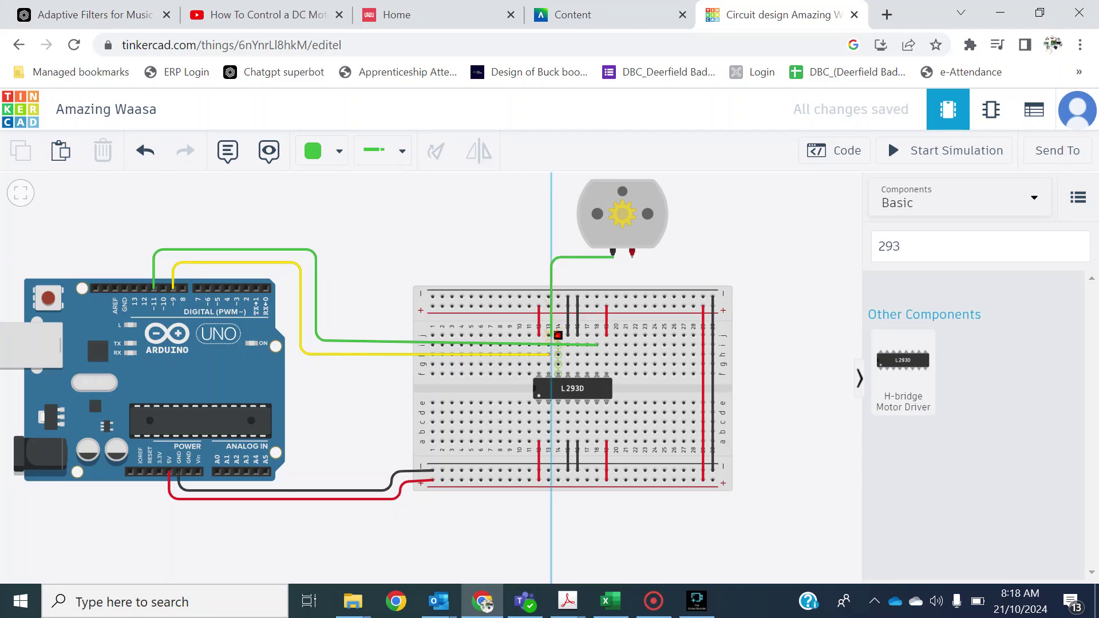
pyautogui.click(558, 335)
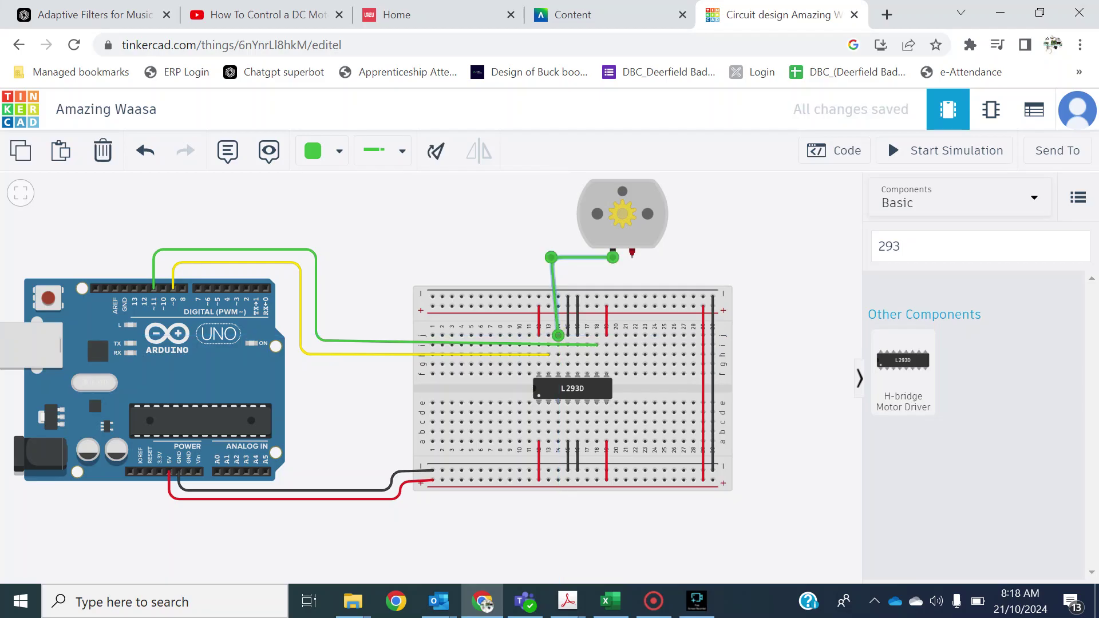
# - Connect the motor's second terminal to the breadboard beside the chip, redrawing a misplaced wire
pyautogui.click(632, 255)
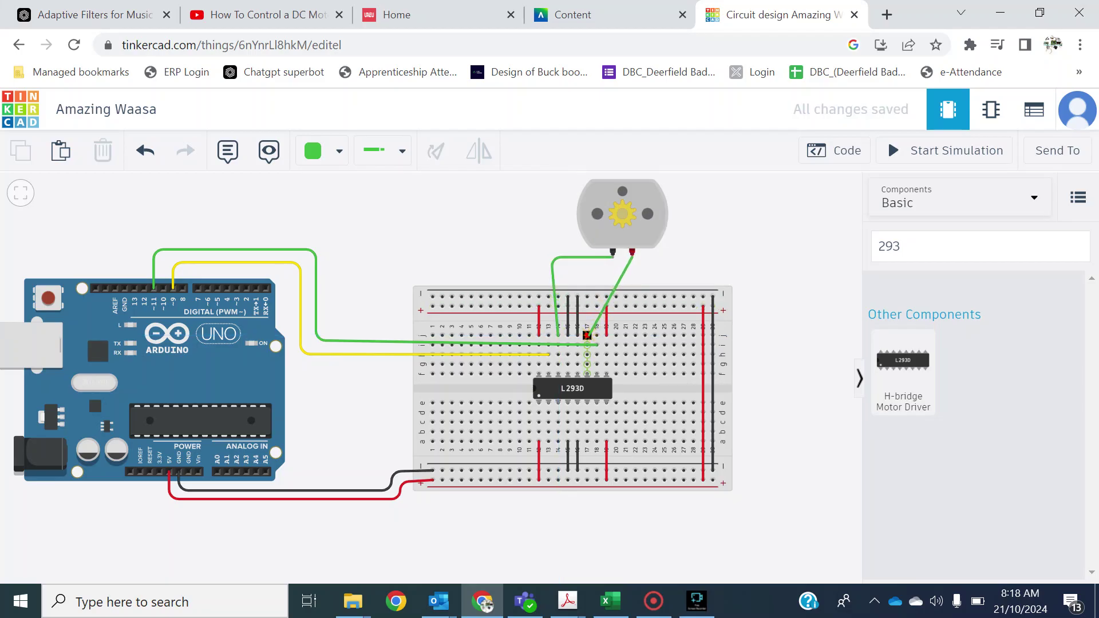
pyautogui.click(586, 335)
pyautogui.press('Delete')
pyautogui.click(632, 256)
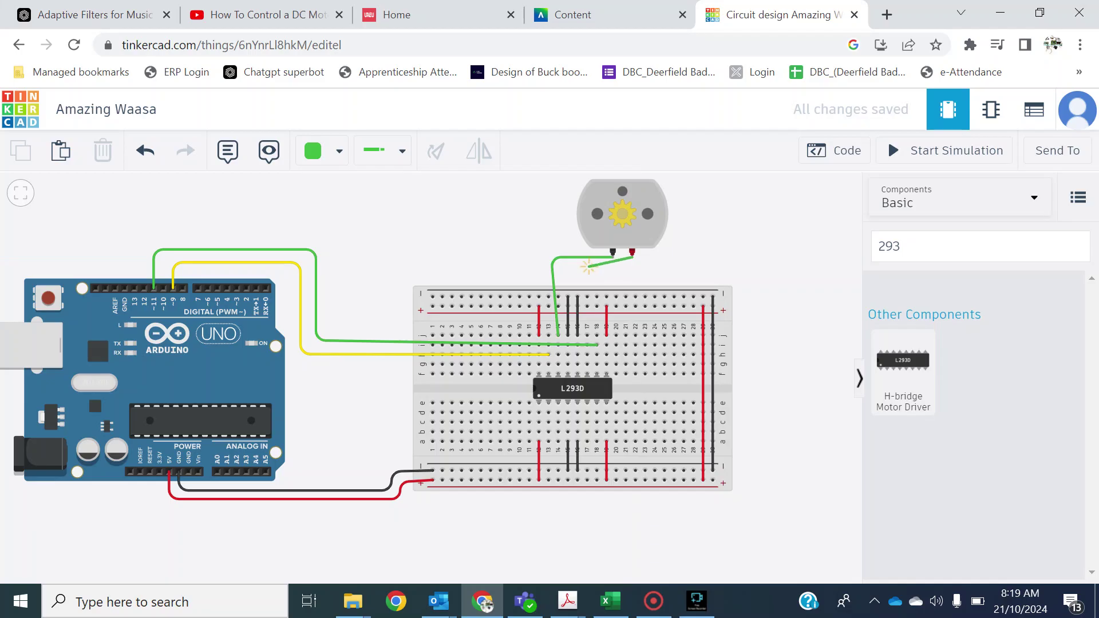
pyautogui.click(631, 268)
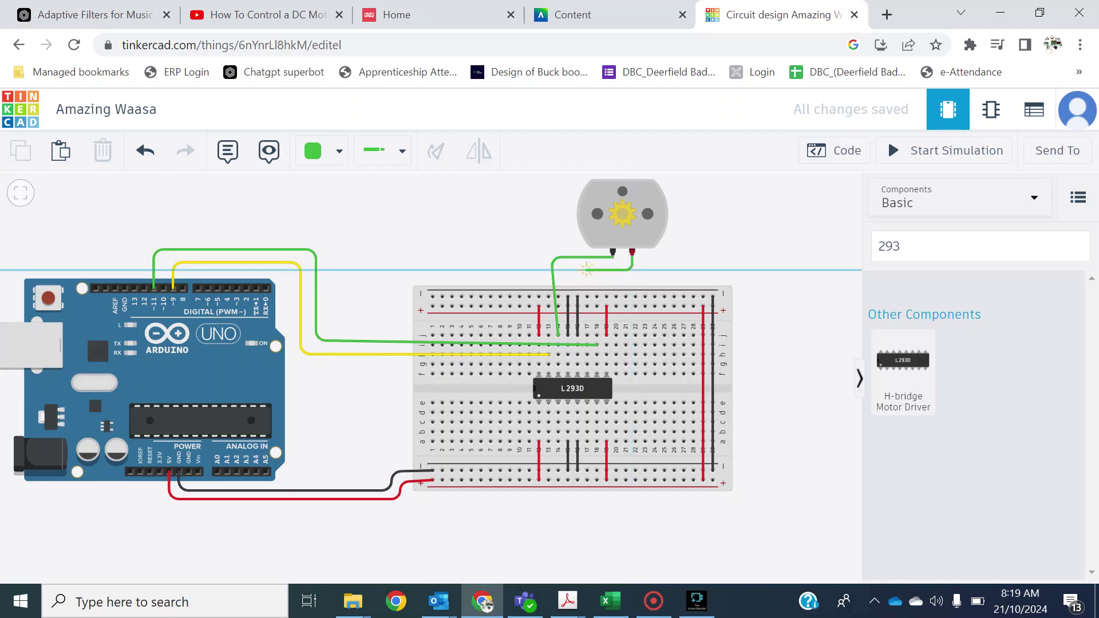
pyautogui.click(585, 269)
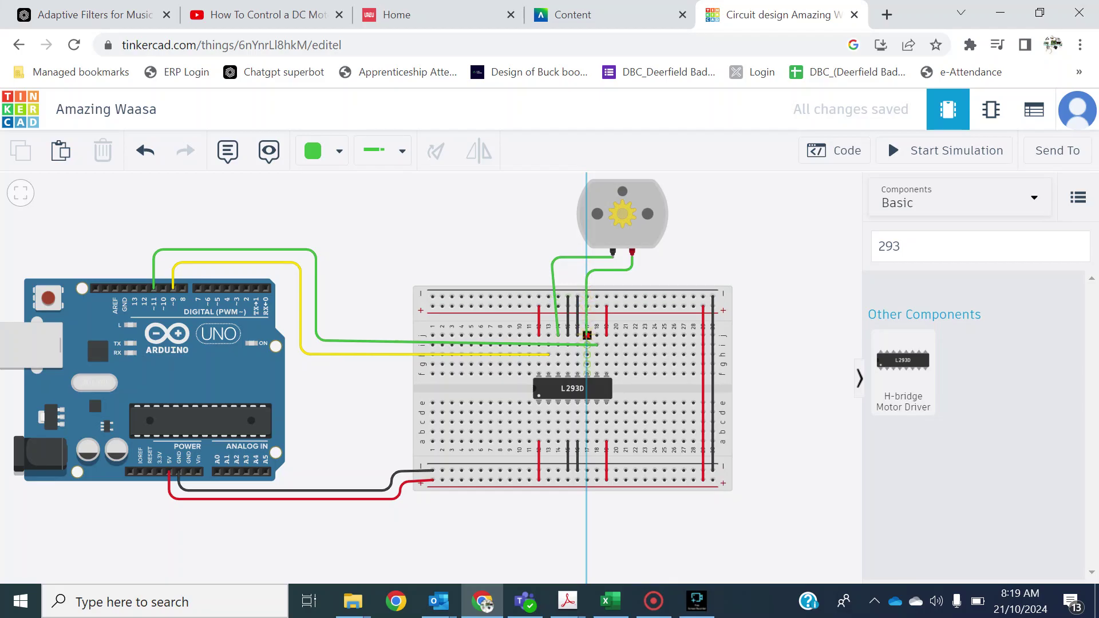
pyautogui.click(586, 335)
pyautogui.press('Escape')
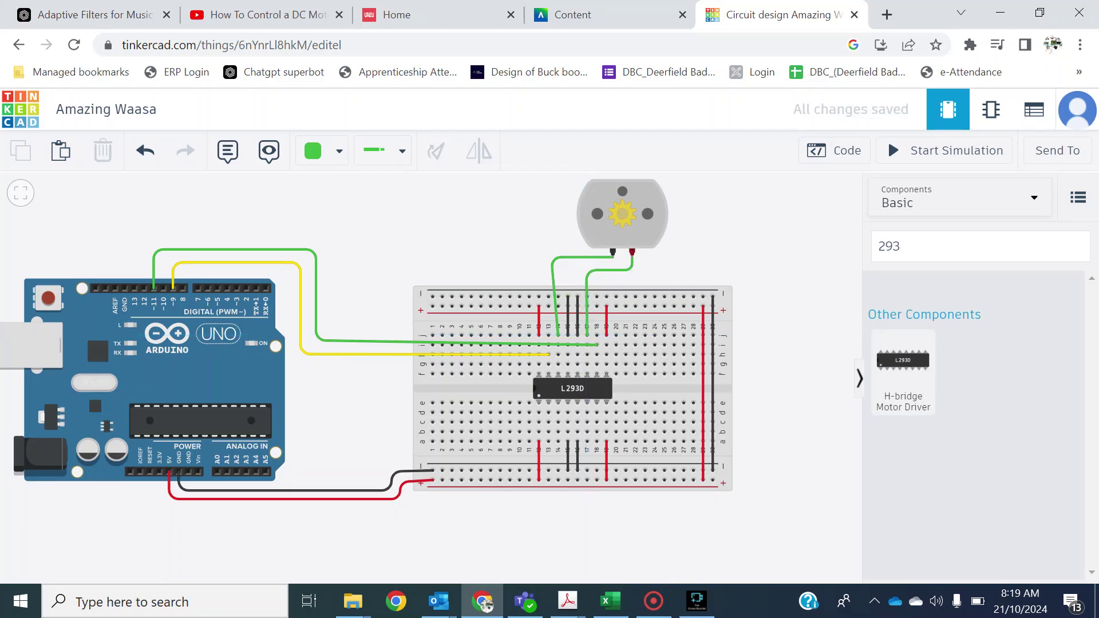
# - Colour the second motor wire red
pyautogui.click(609, 269)
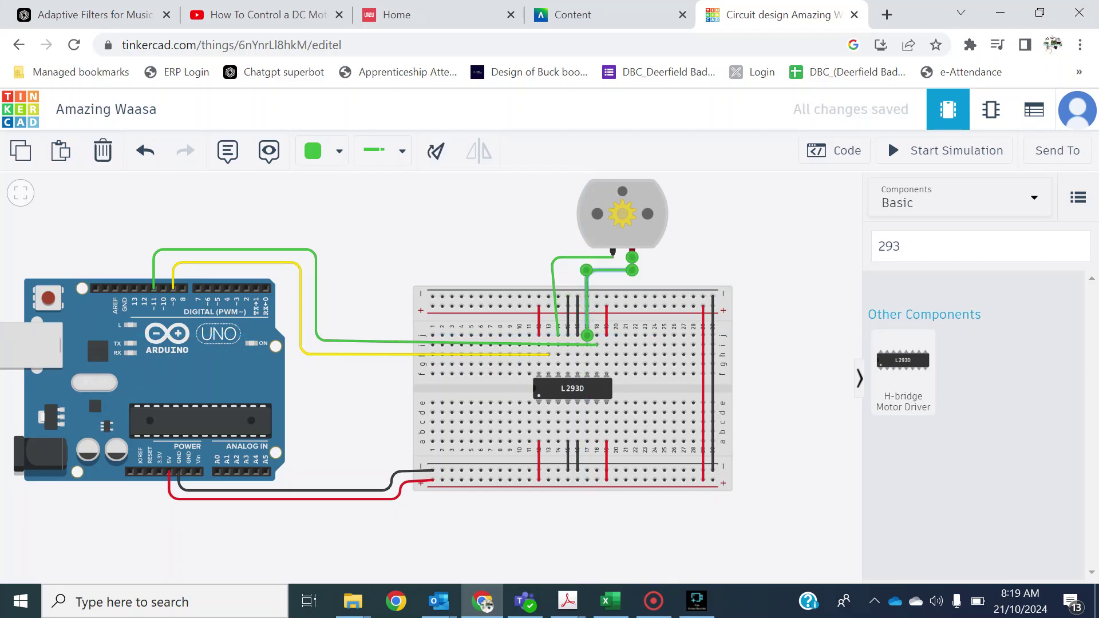
pyautogui.click(324, 150)
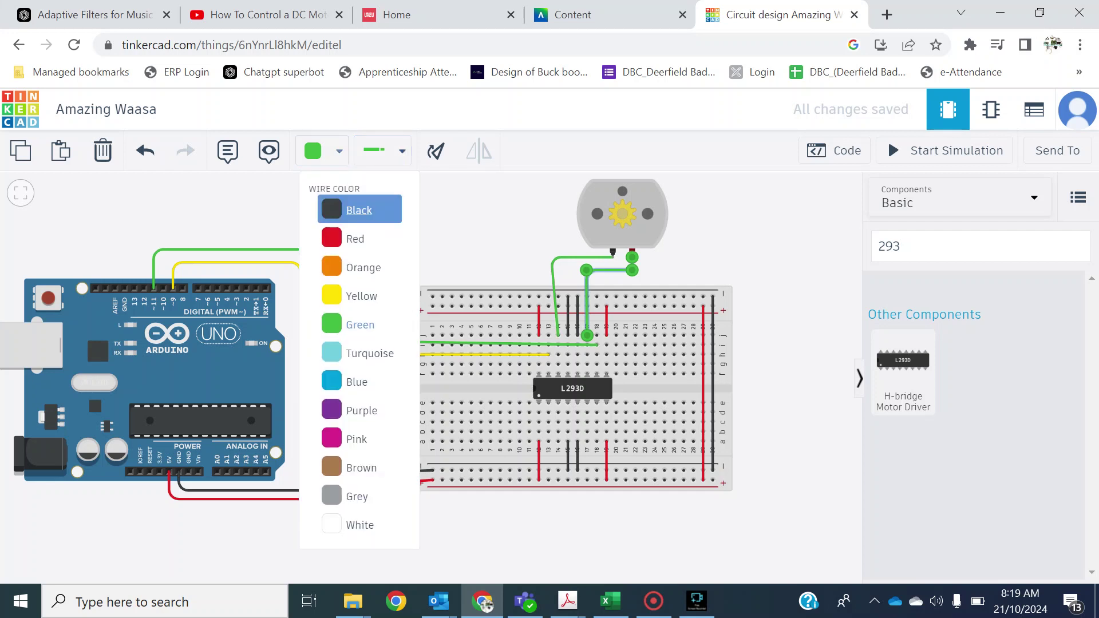
pyautogui.click(355, 239)
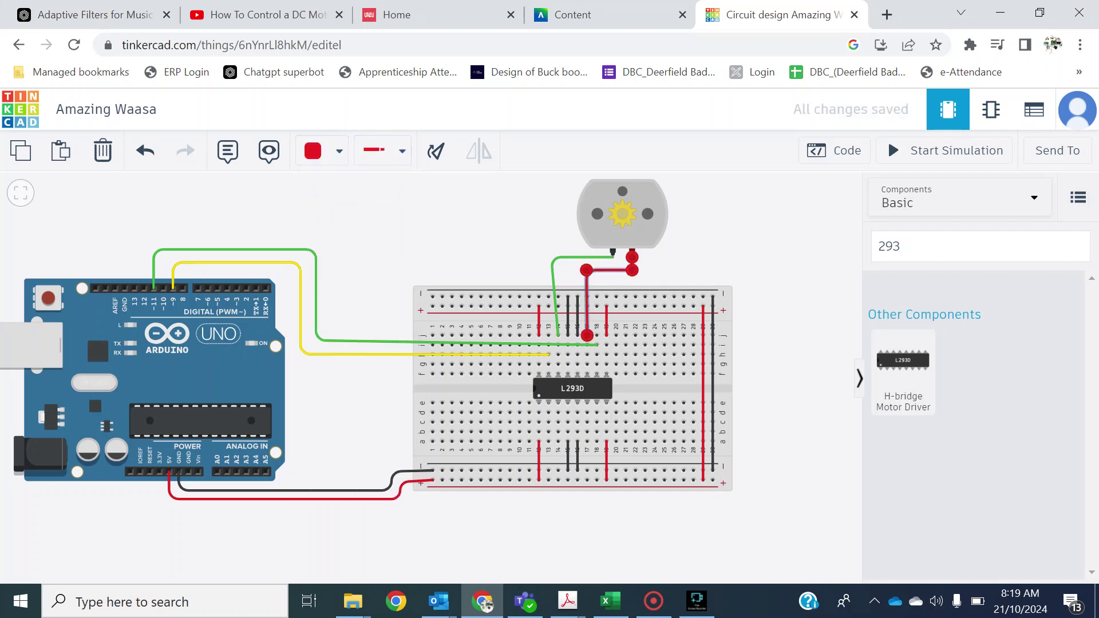
pyautogui.click(323, 151)
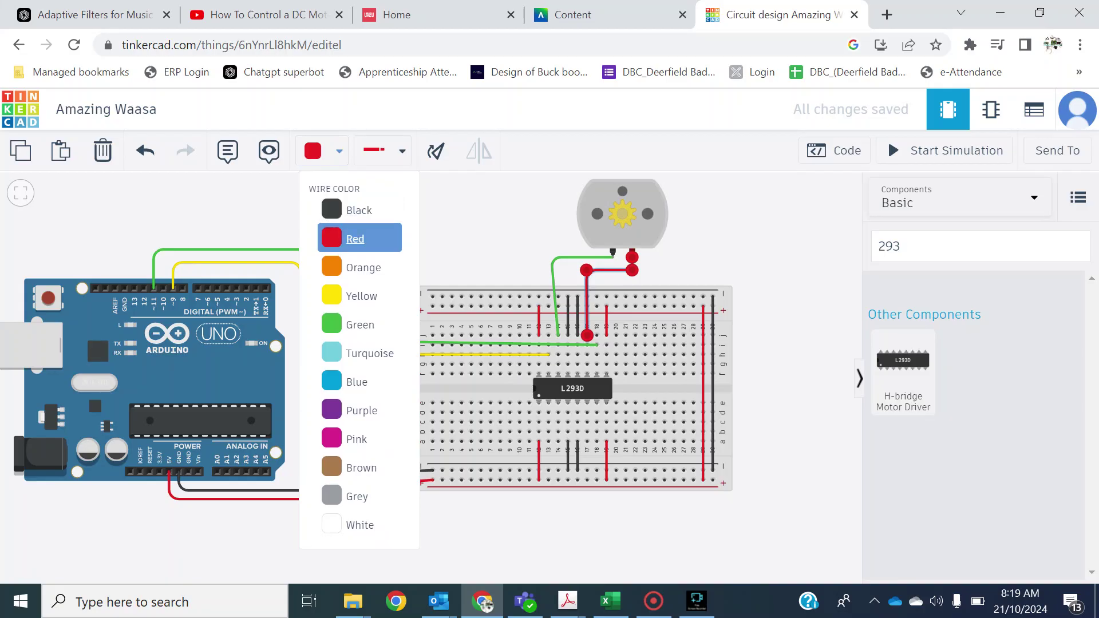
pyautogui.press('Escape')
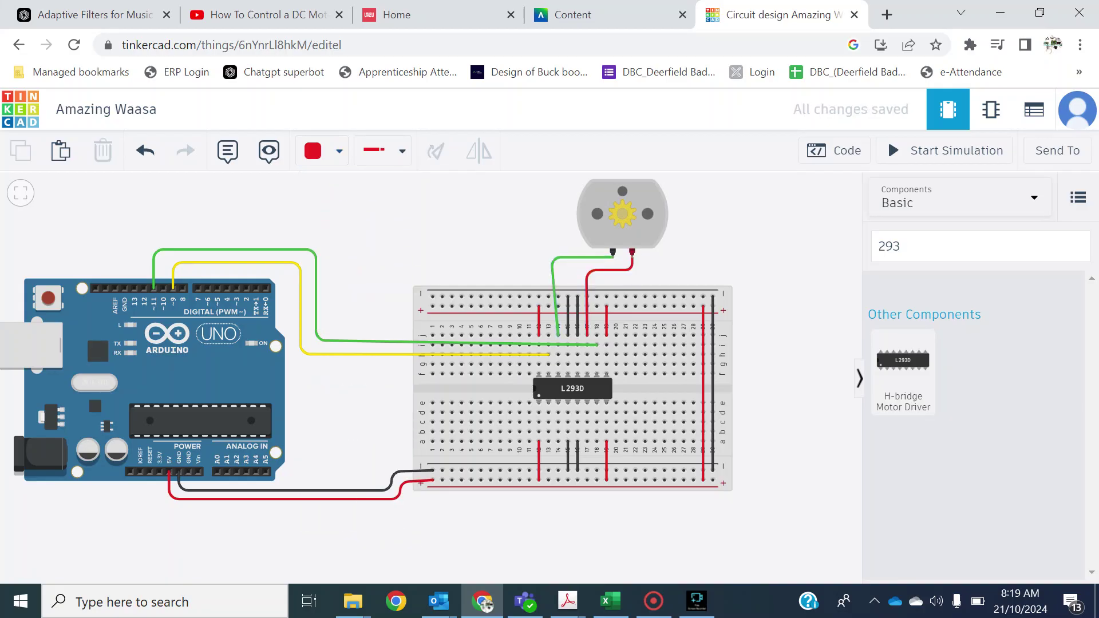
# - Straighten the bend in the green motor wire
pyautogui.hotkey('ctrl', 'z')
pyautogui.moveTo(560, 260); pyautogui.dragTo(556, 257)
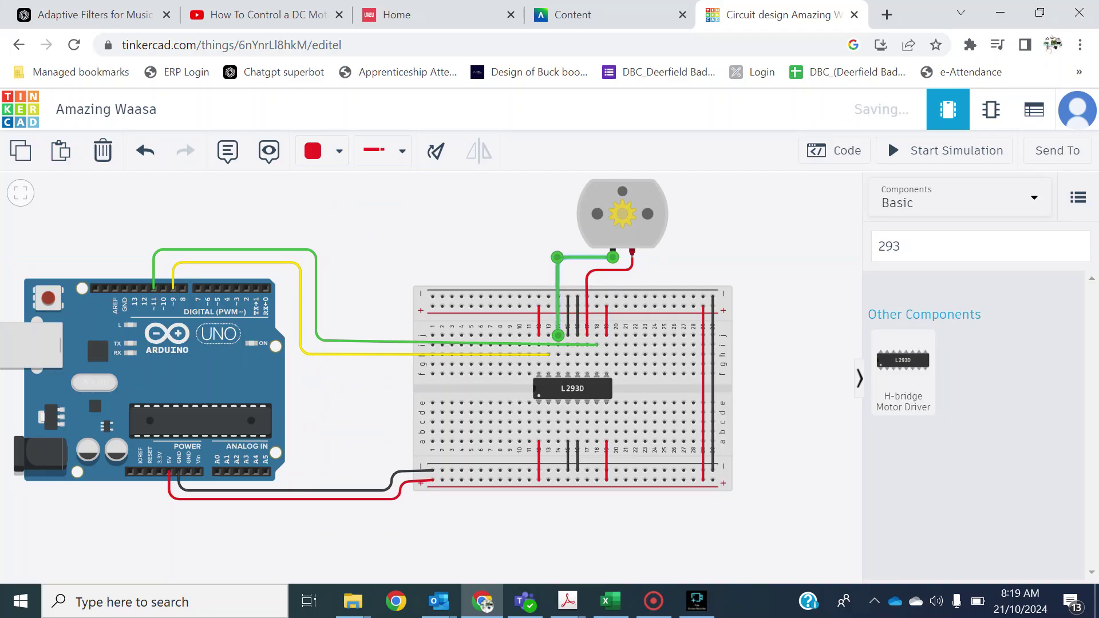
pyautogui.press('Escape')
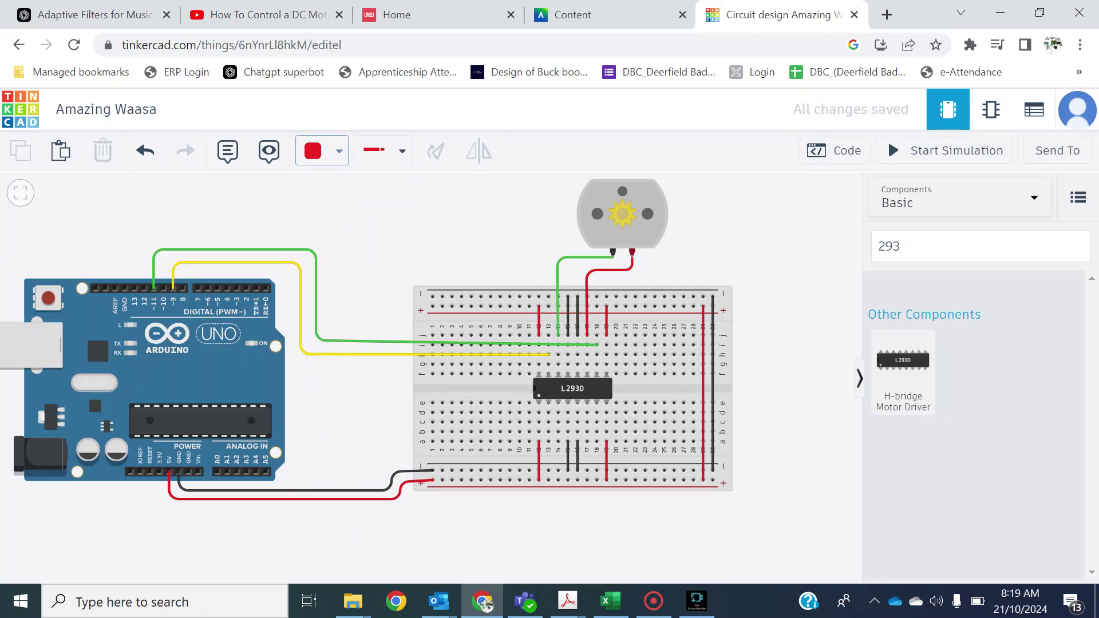
# - Recolor the motor's left-terminal wire black, then start the simulation
pyautogui.click(320, 151)
pyautogui.click(358, 210)
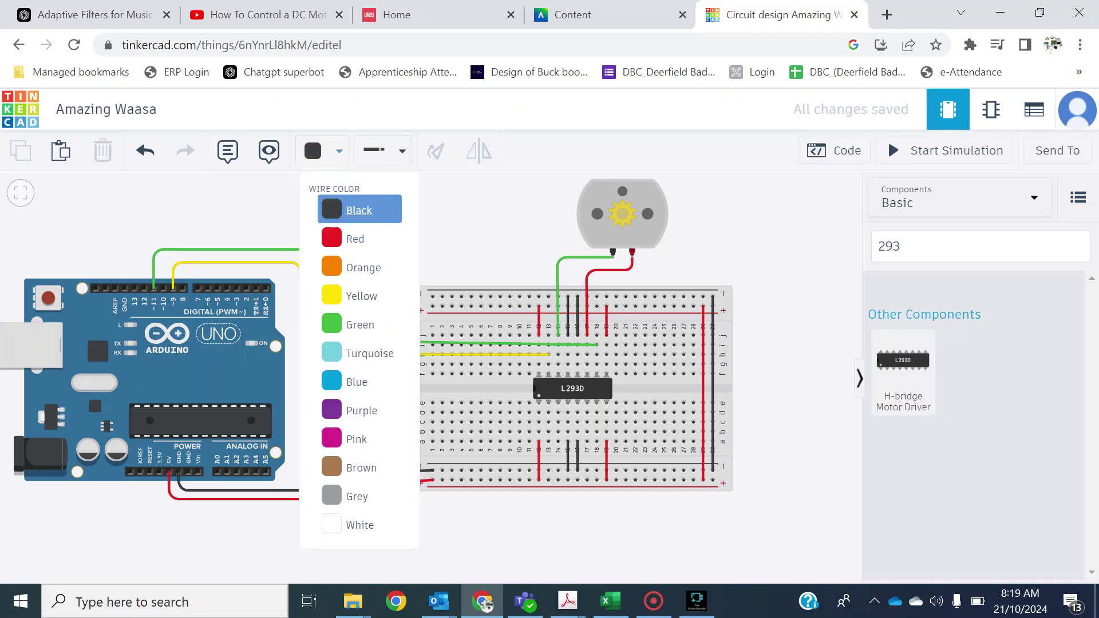
pyautogui.click(584, 257)
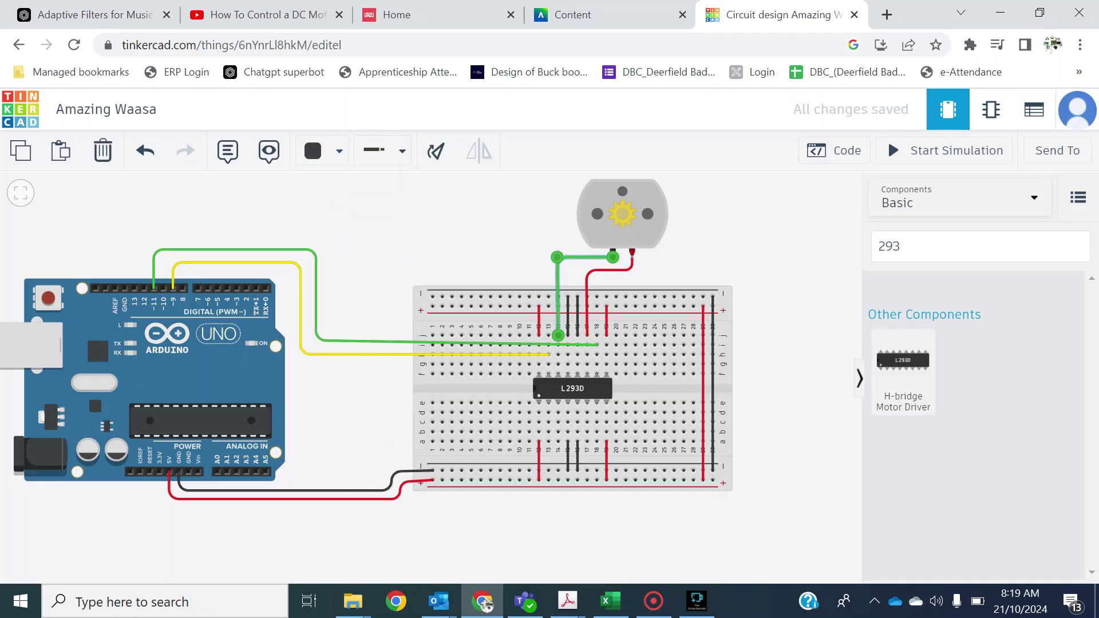
pyautogui.click(320, 151)
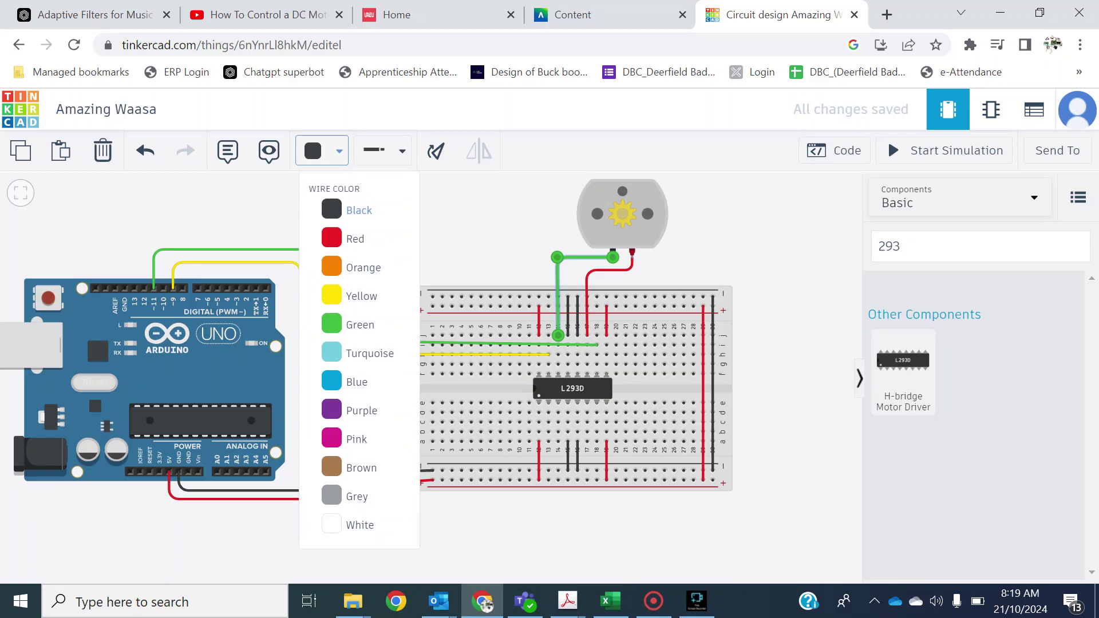
pyautogui.click(359, 210)
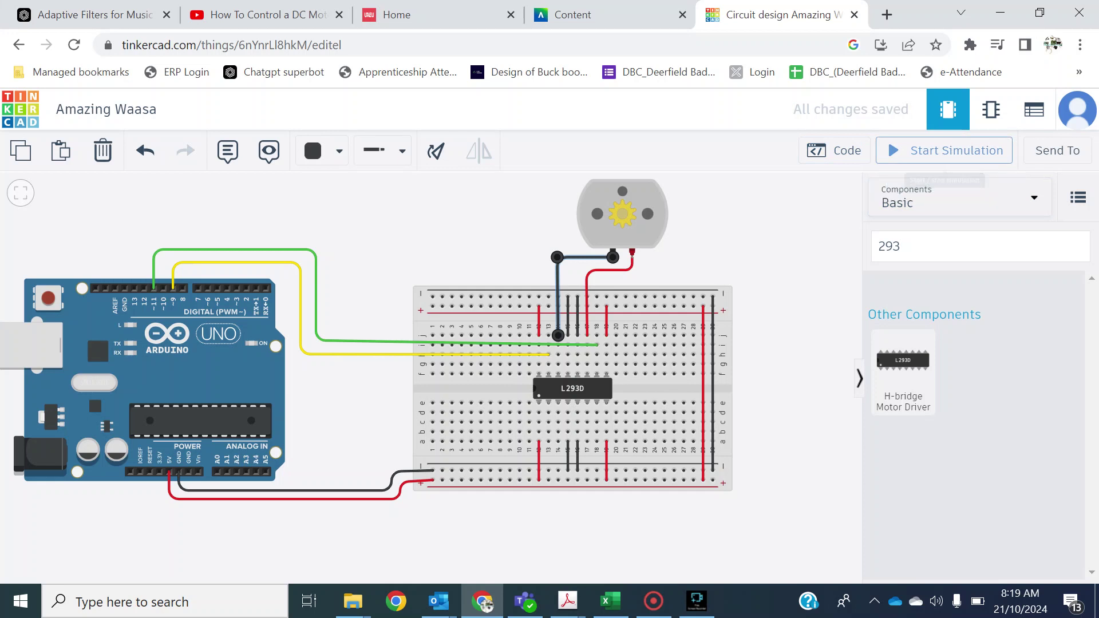
pyautogui.click(944, 150)
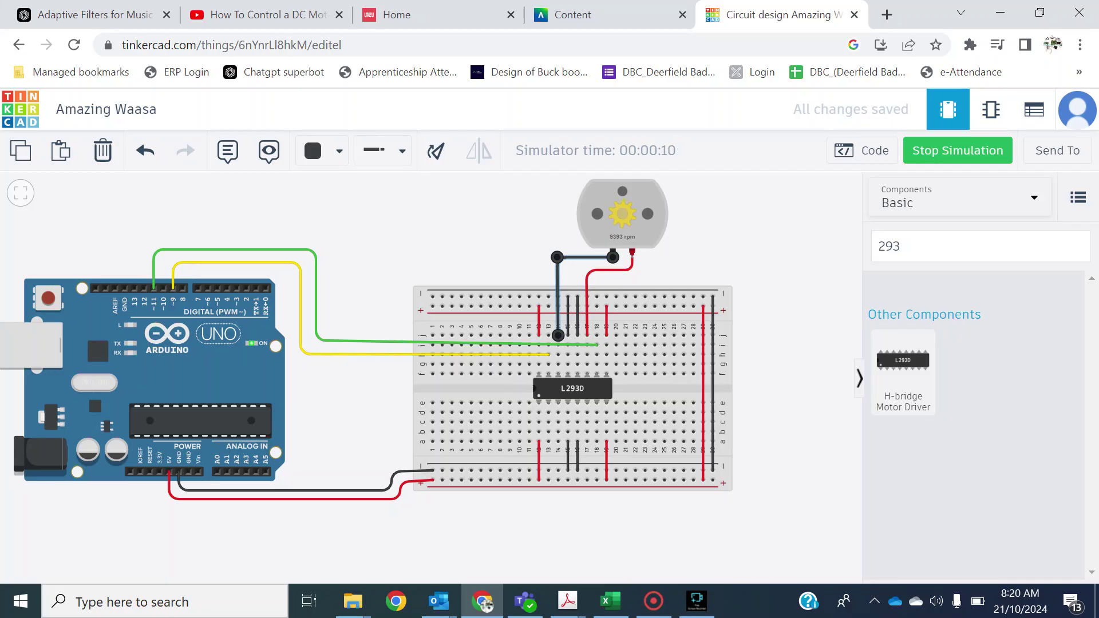
pyautogui.click(910, 148)
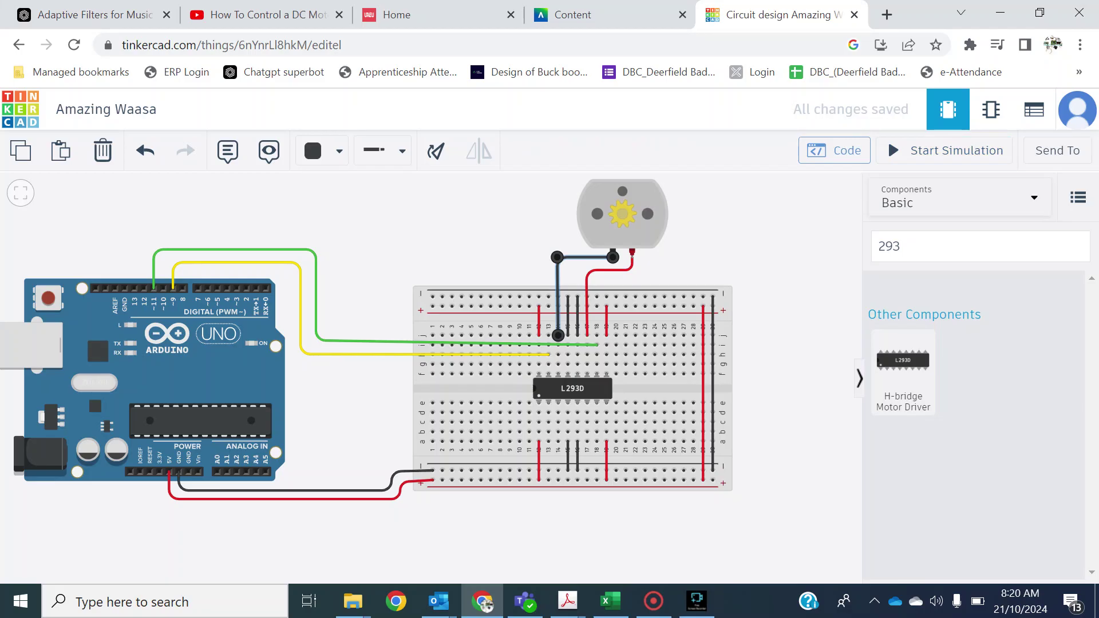
# - Change both delay(1000) calls to delay(3000) in the sketch, then briefly test-run the simulation
pyautogui.click(835, 150)
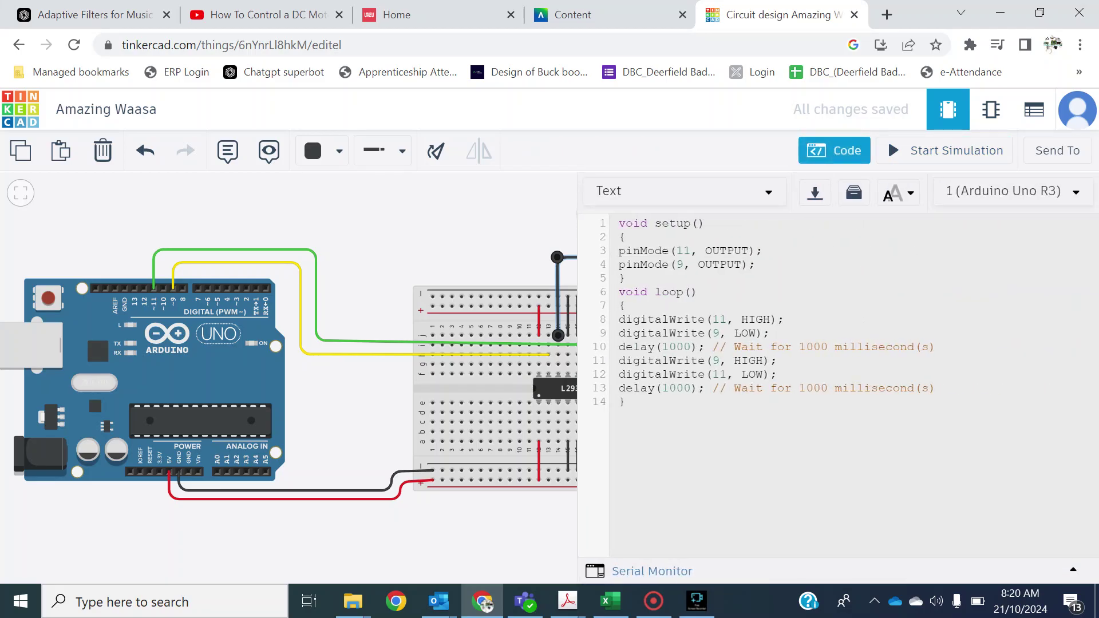
pyautogui.click(662, 347)
pyautogui.press('Delete')
pyautogui.write('3')
pyautogui.press('BackSpace')
pyautogui.write('3')
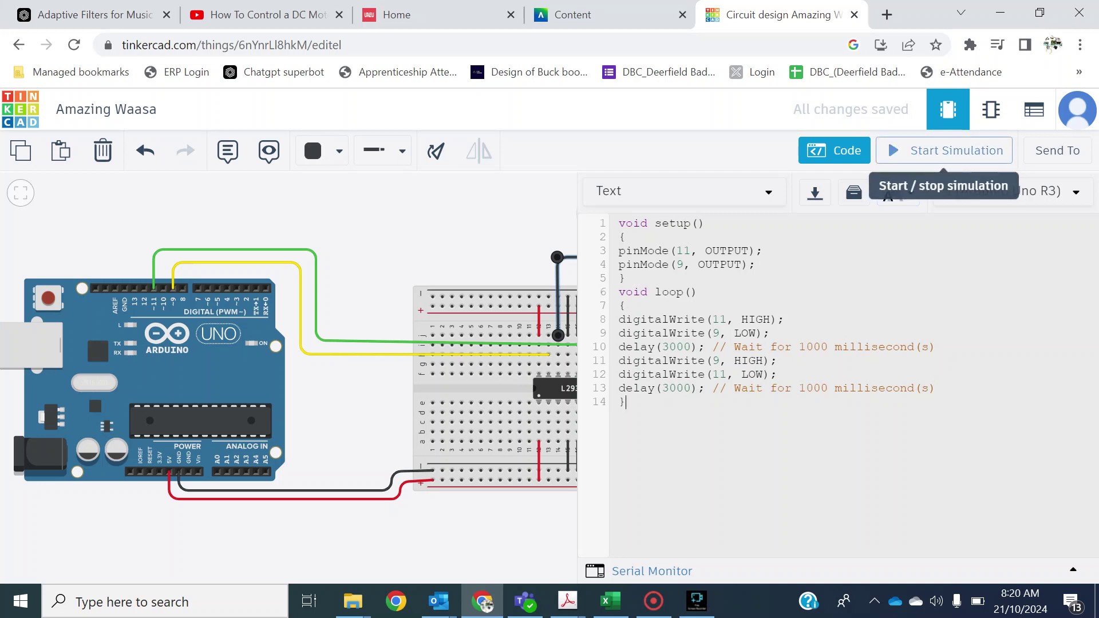
pyautogui.click(944, 150)
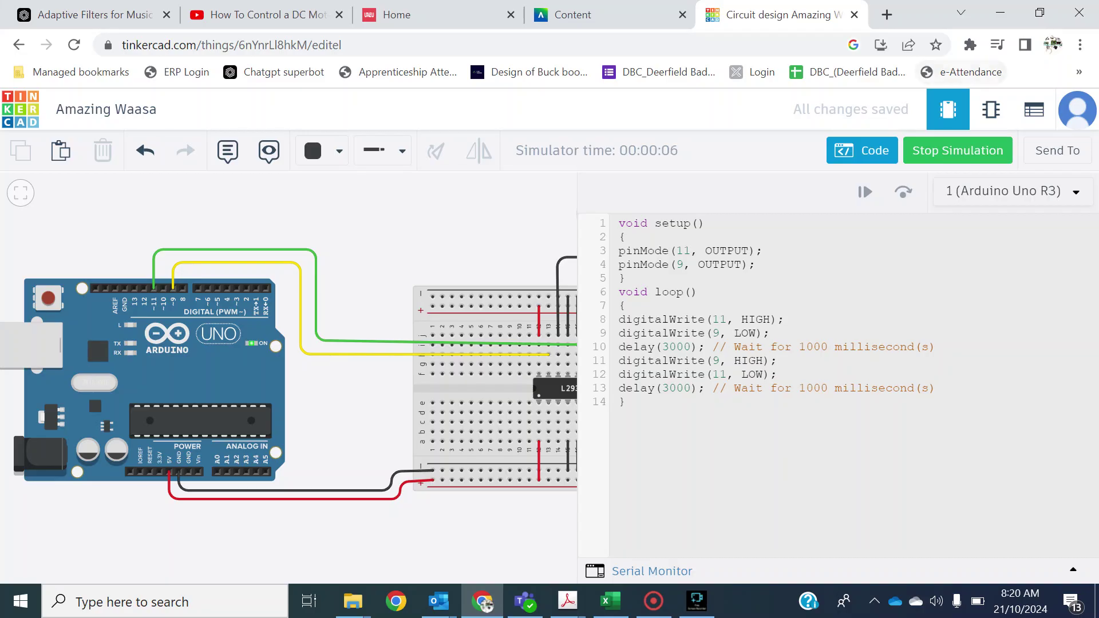
pyautogui.click(950, 151)
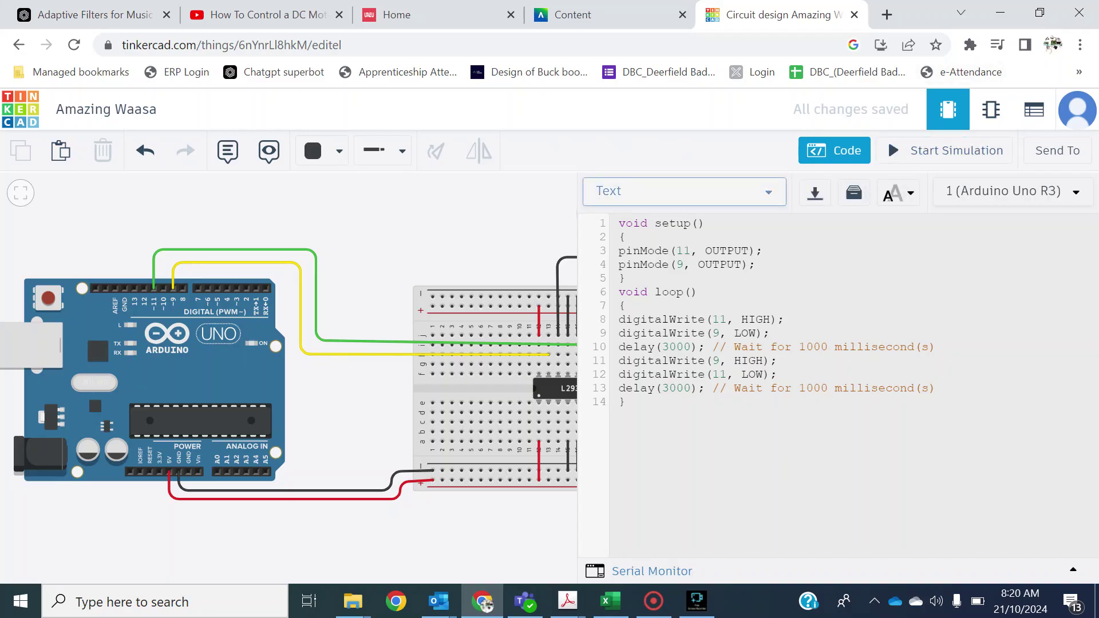
# - Close the code panel and start the motor circuit simulation again
pyautogui.click(855, 148)
pyautogui.click(962, 150)
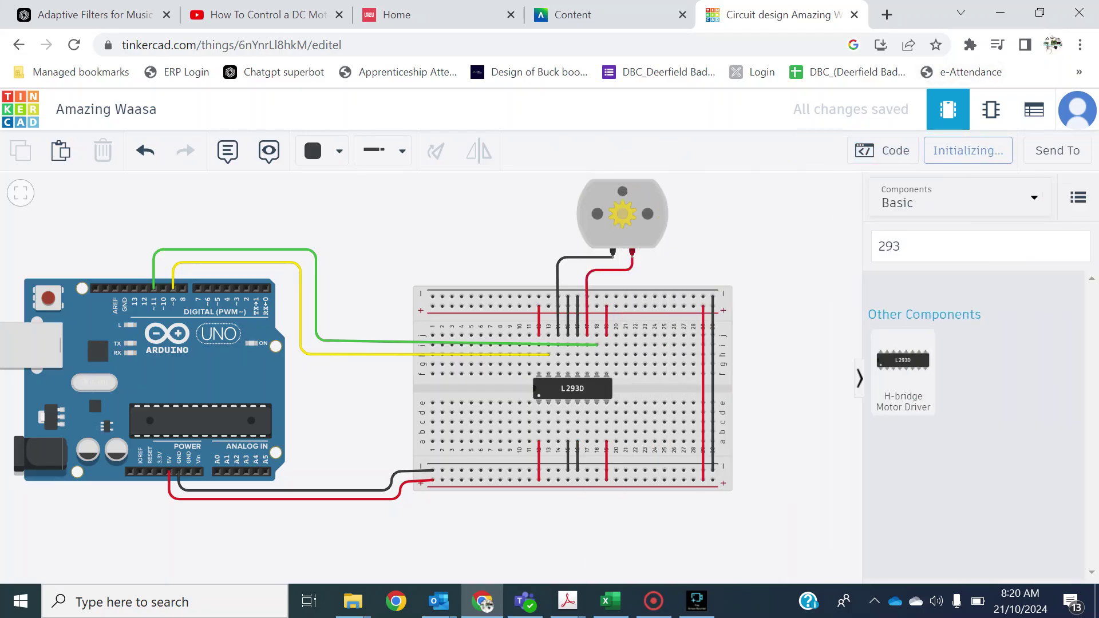